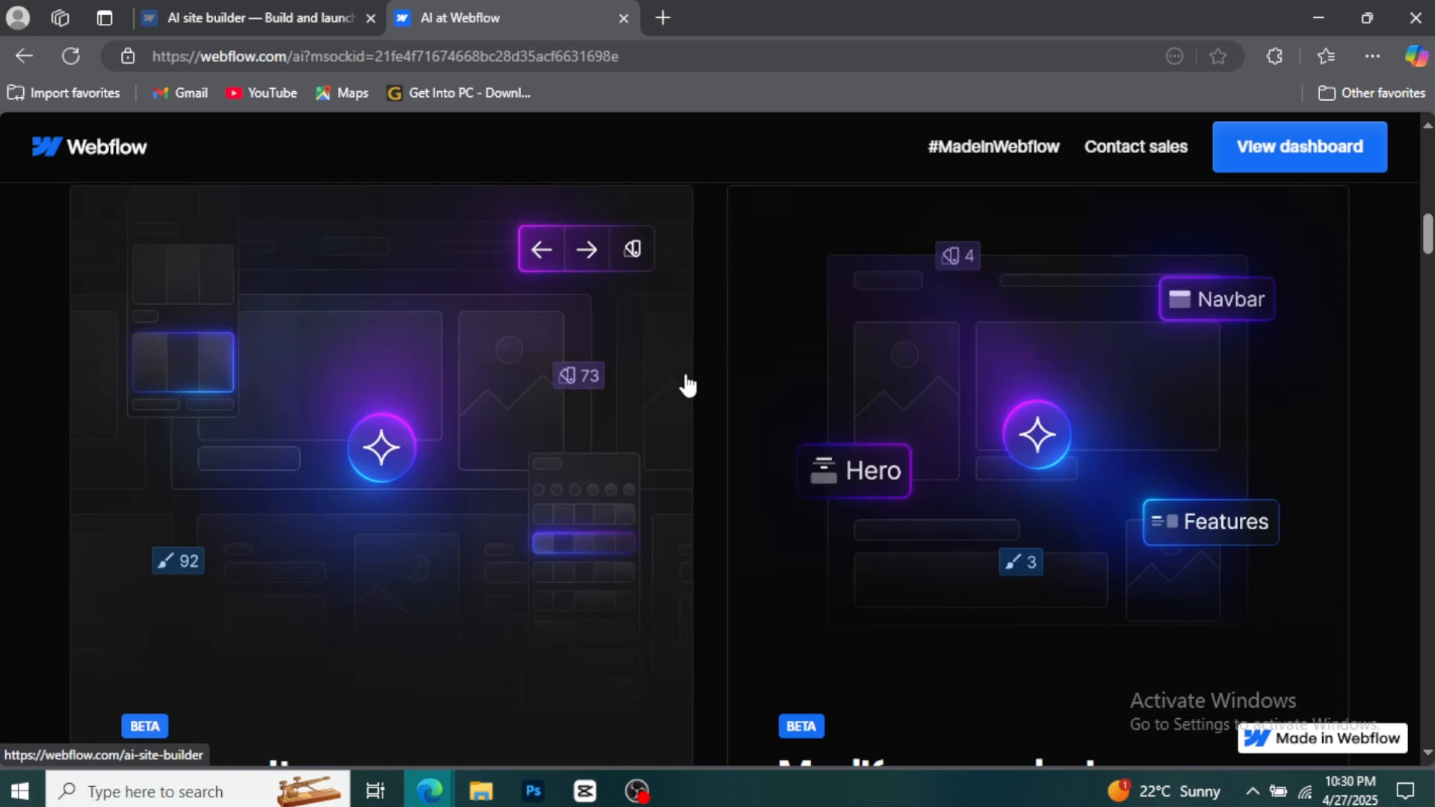
# - Read through the AI feature cards: Build a site, Modify page designs, Generate copy and Get contextual help
pyautogui.scroll(-1, 686, 385)
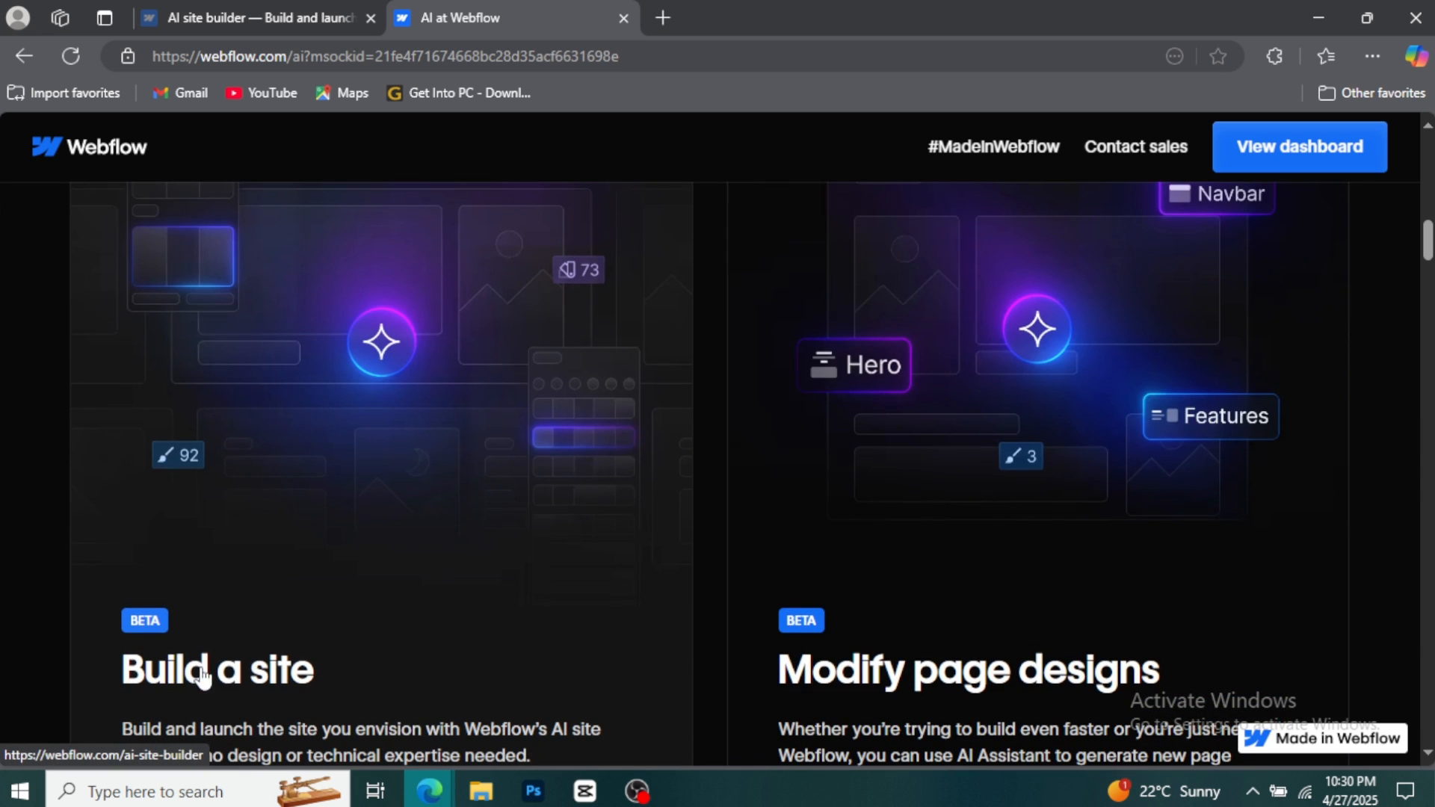
pyautogui.scroll(-2, 977, 684)
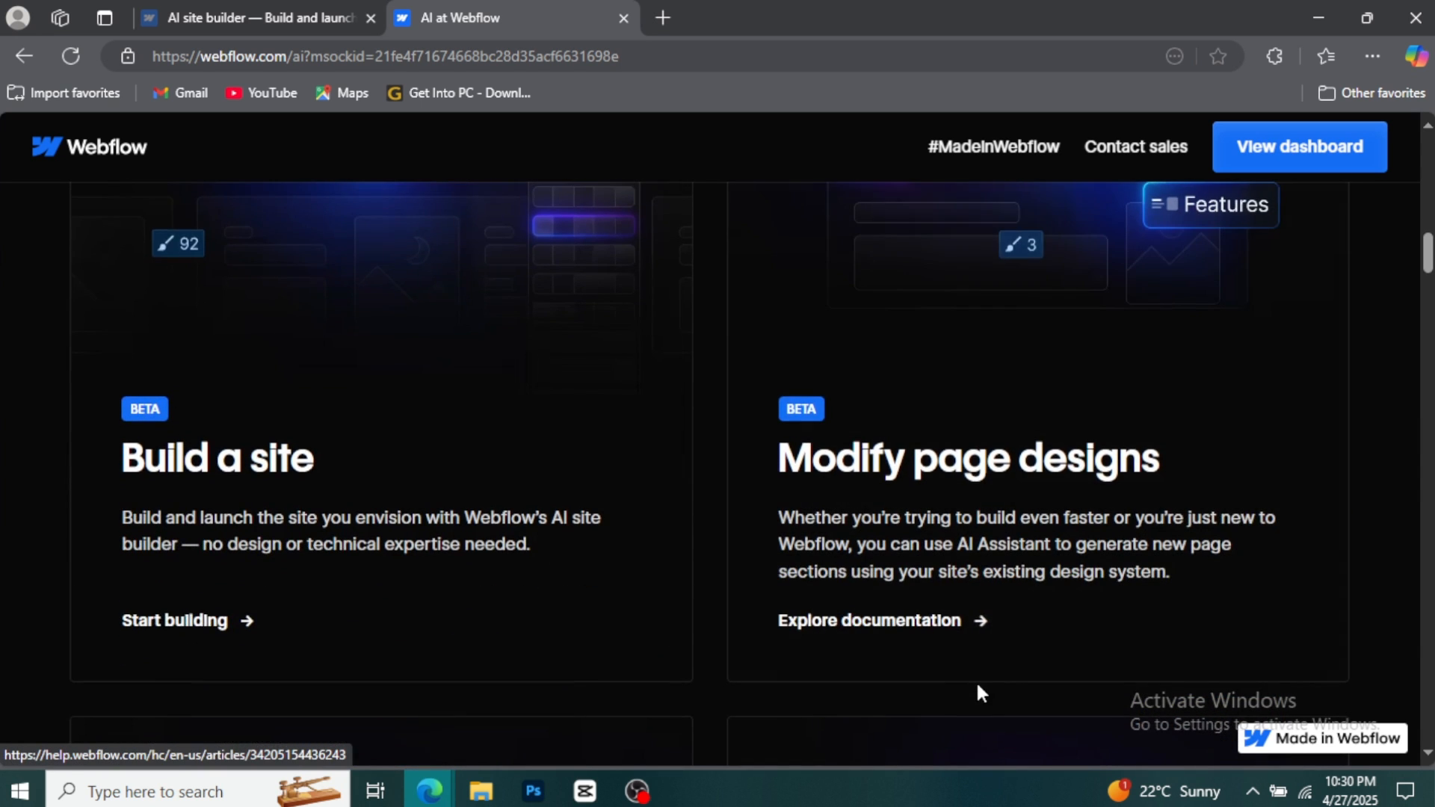
pyautogui.scroll(-5, 981, 692)
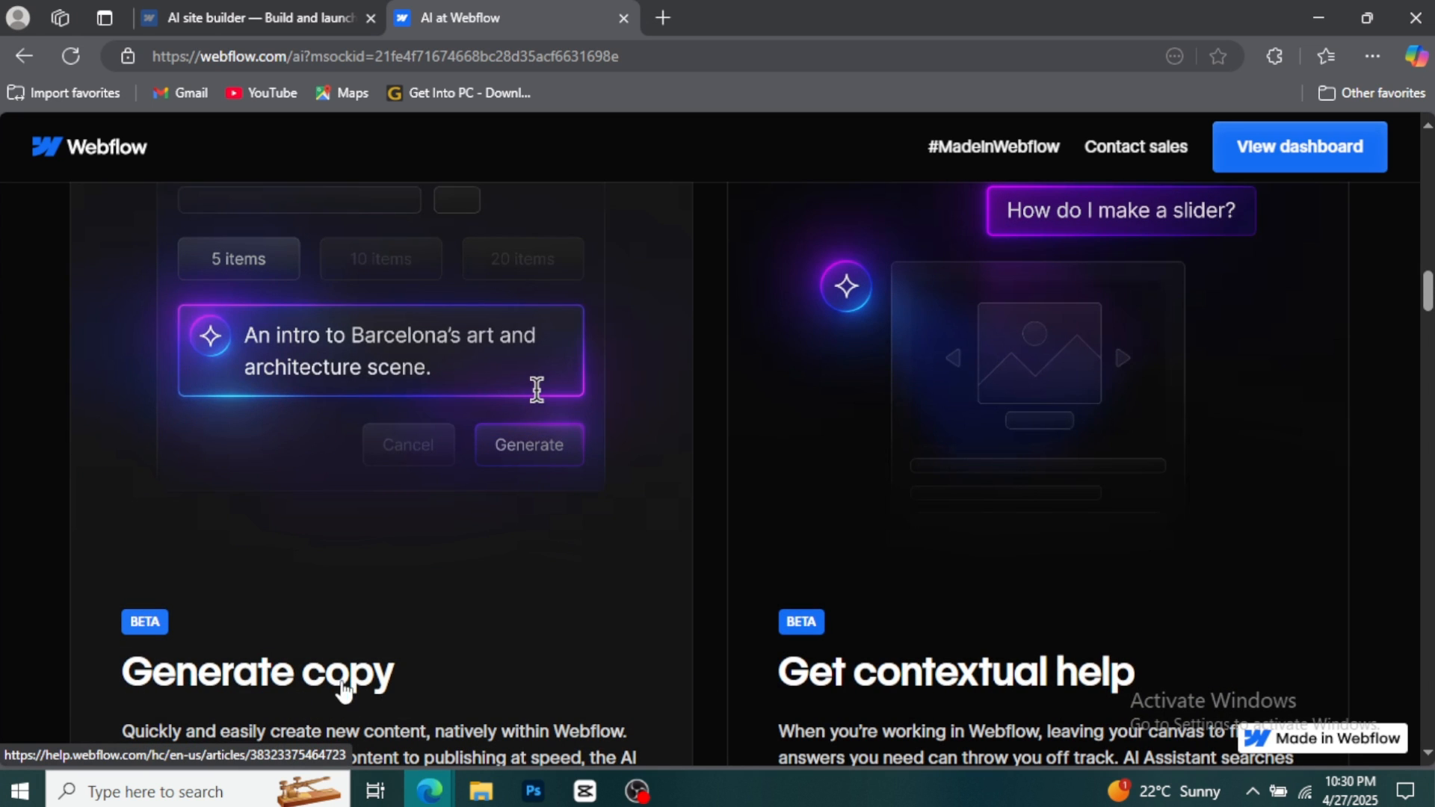
pyautogui.scroll(-7, 989, 681)
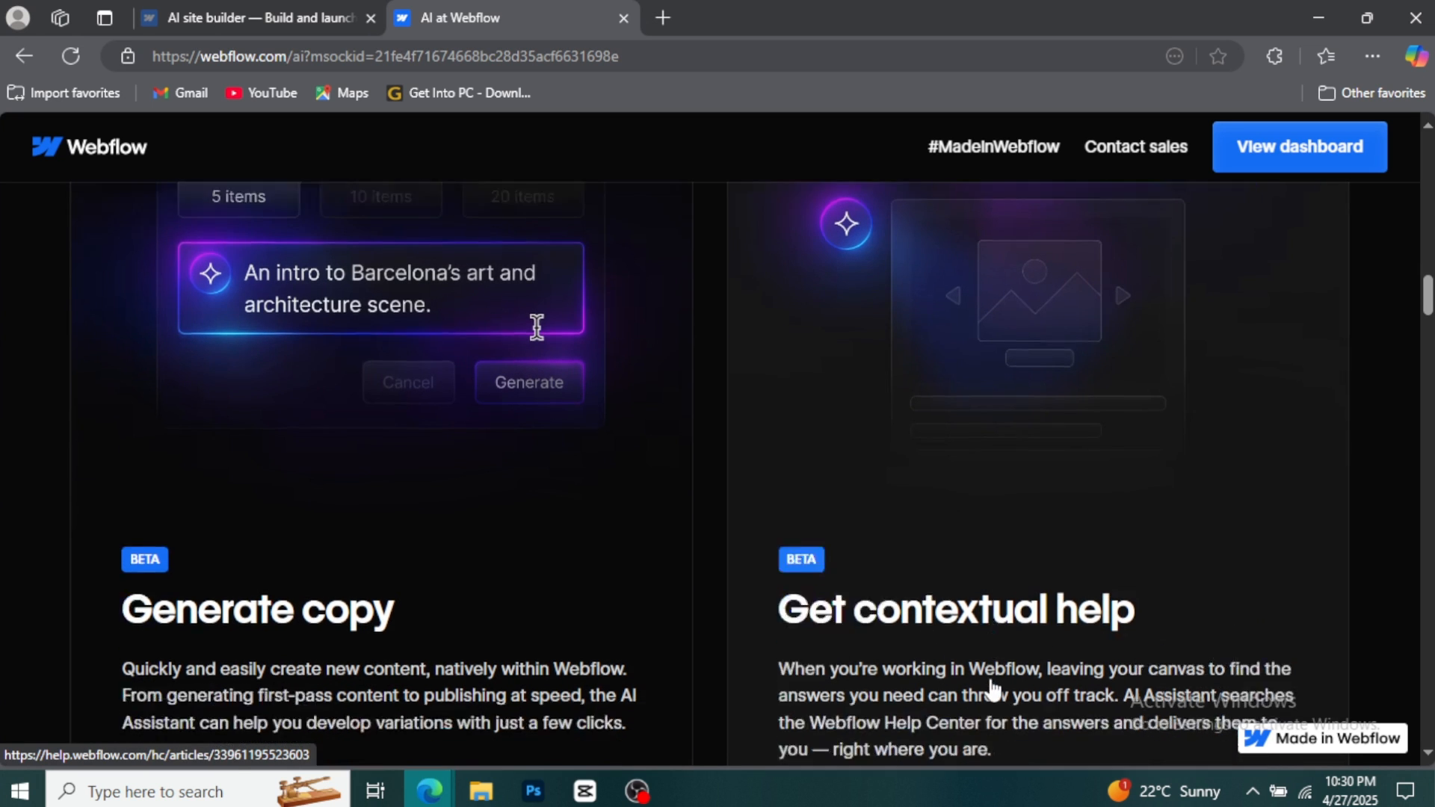
pyautogui.scroll(-10, 991, 677)
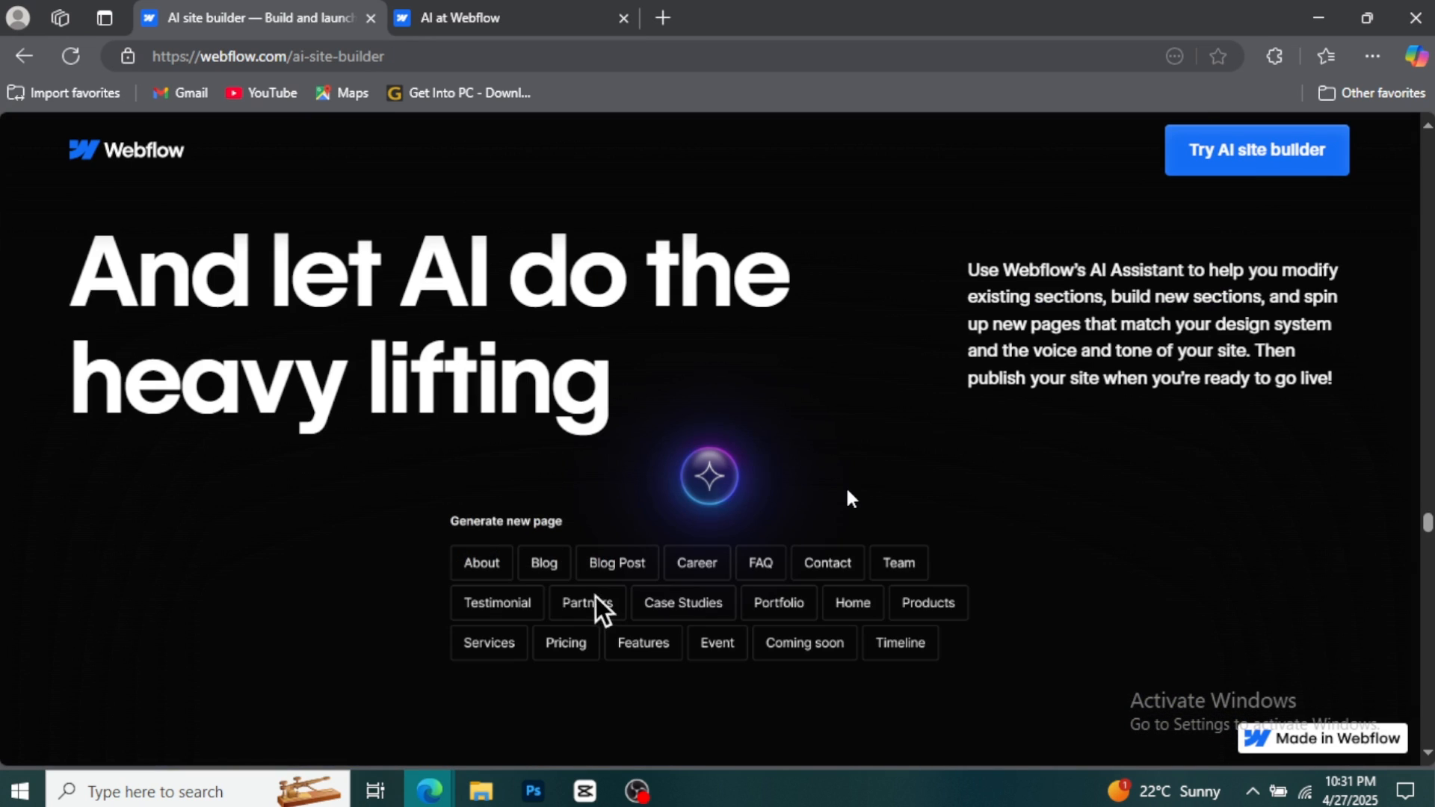
# - Examine the "And let AI do the heavy lifting" section of the AI site builder page, including its generated layout previews
pyautogui.scroll(-9, 848, 491)
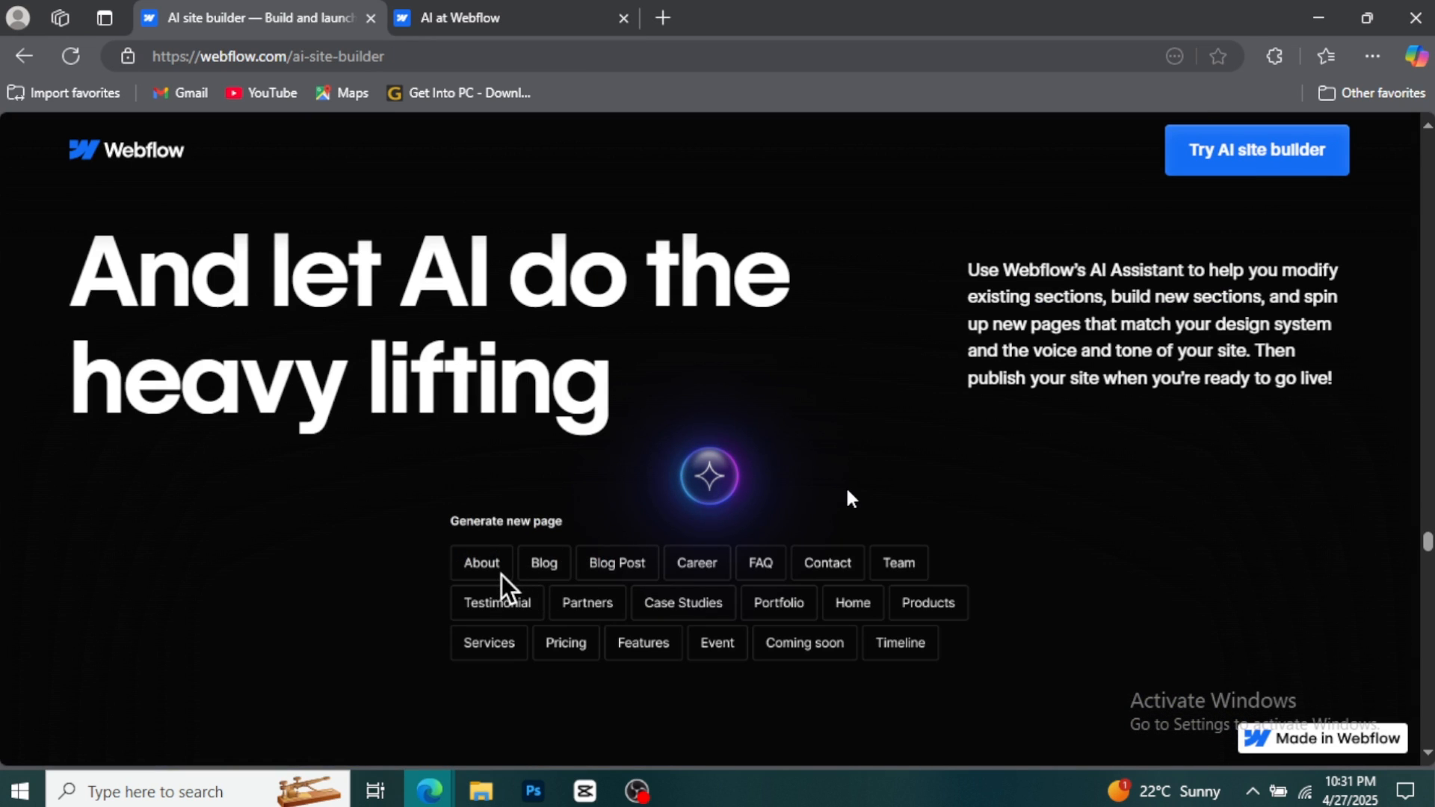
pyautogui.scroll(-5, 847, 491)
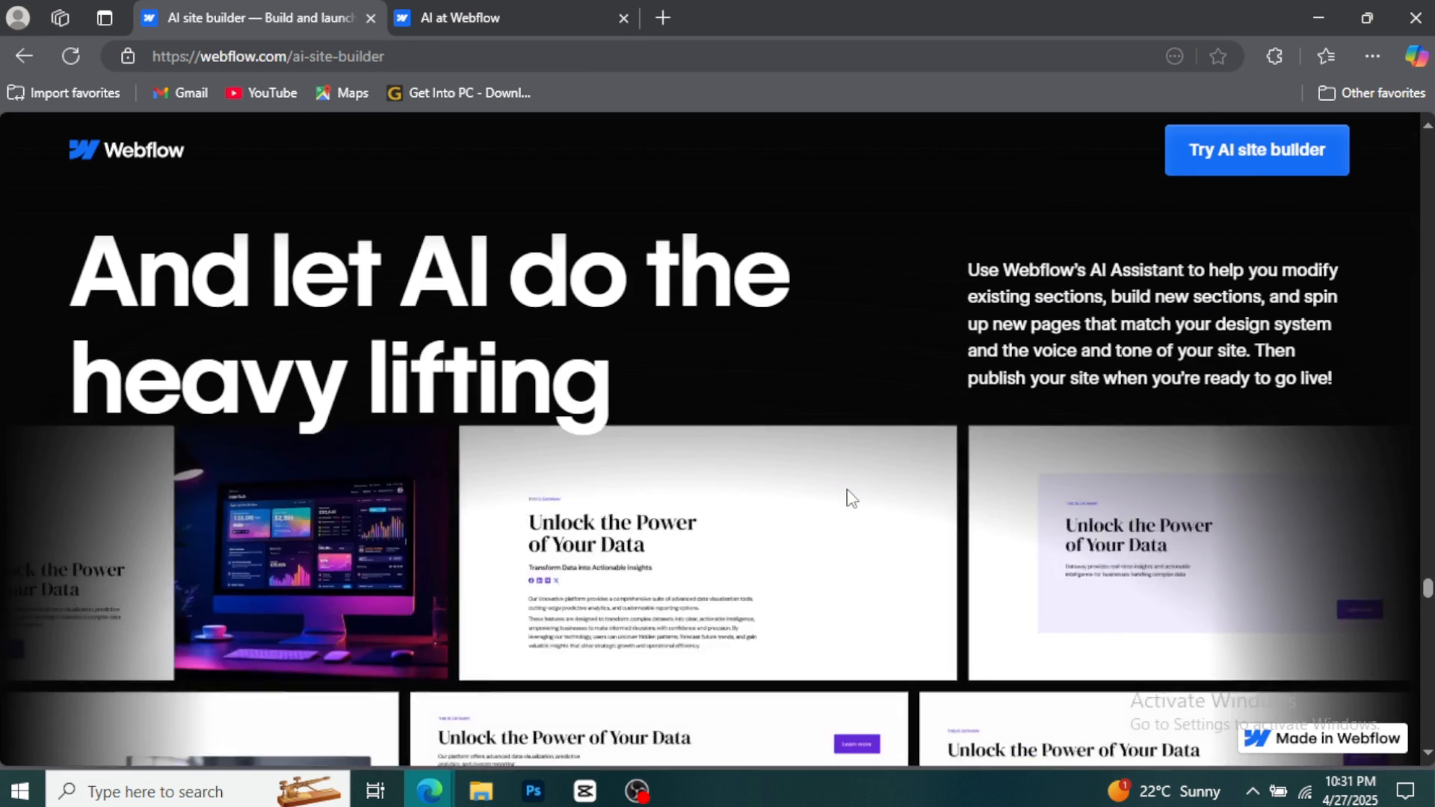
pyautogui.scroll(-4, 848, 491)
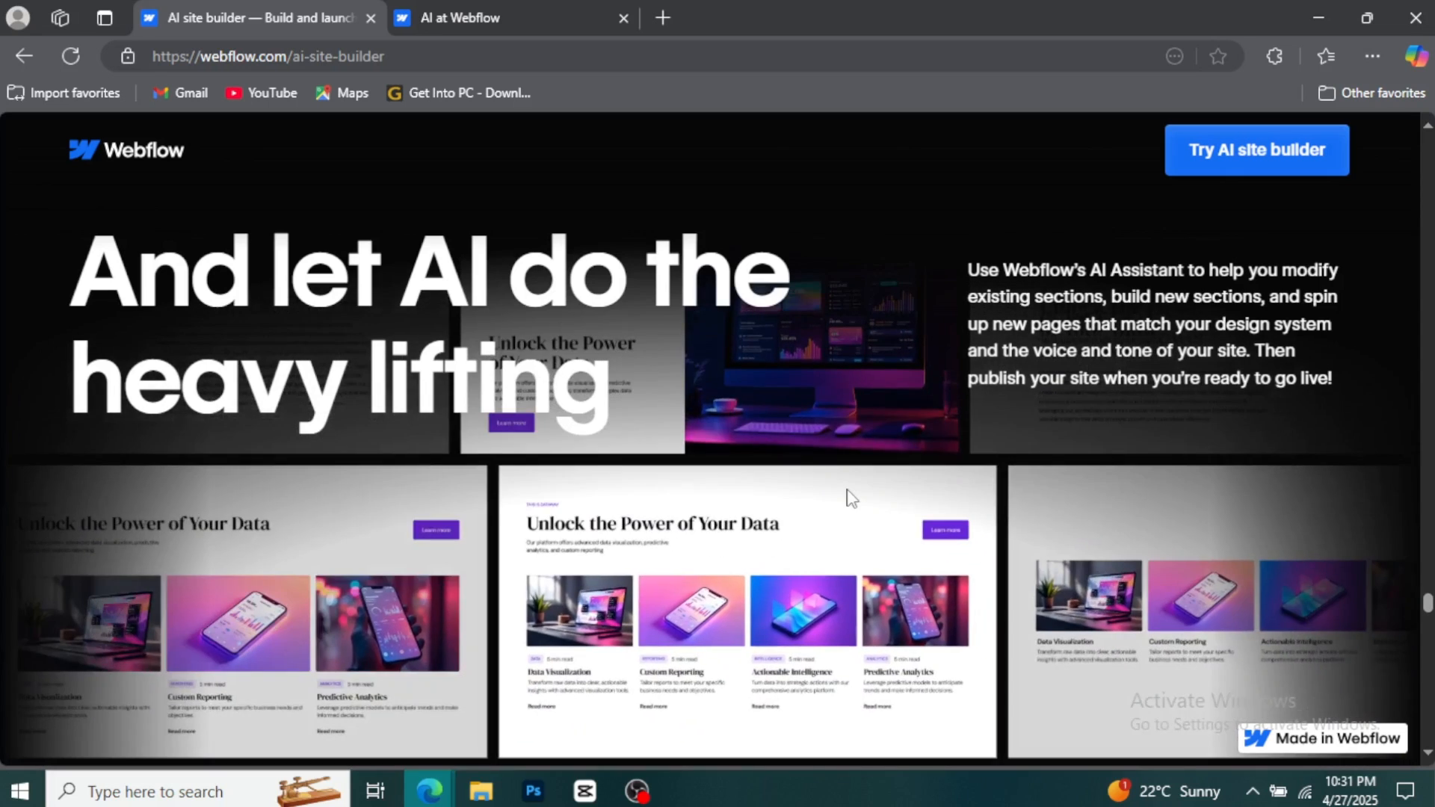
pyautogui.scroll(-5, 847, 491)
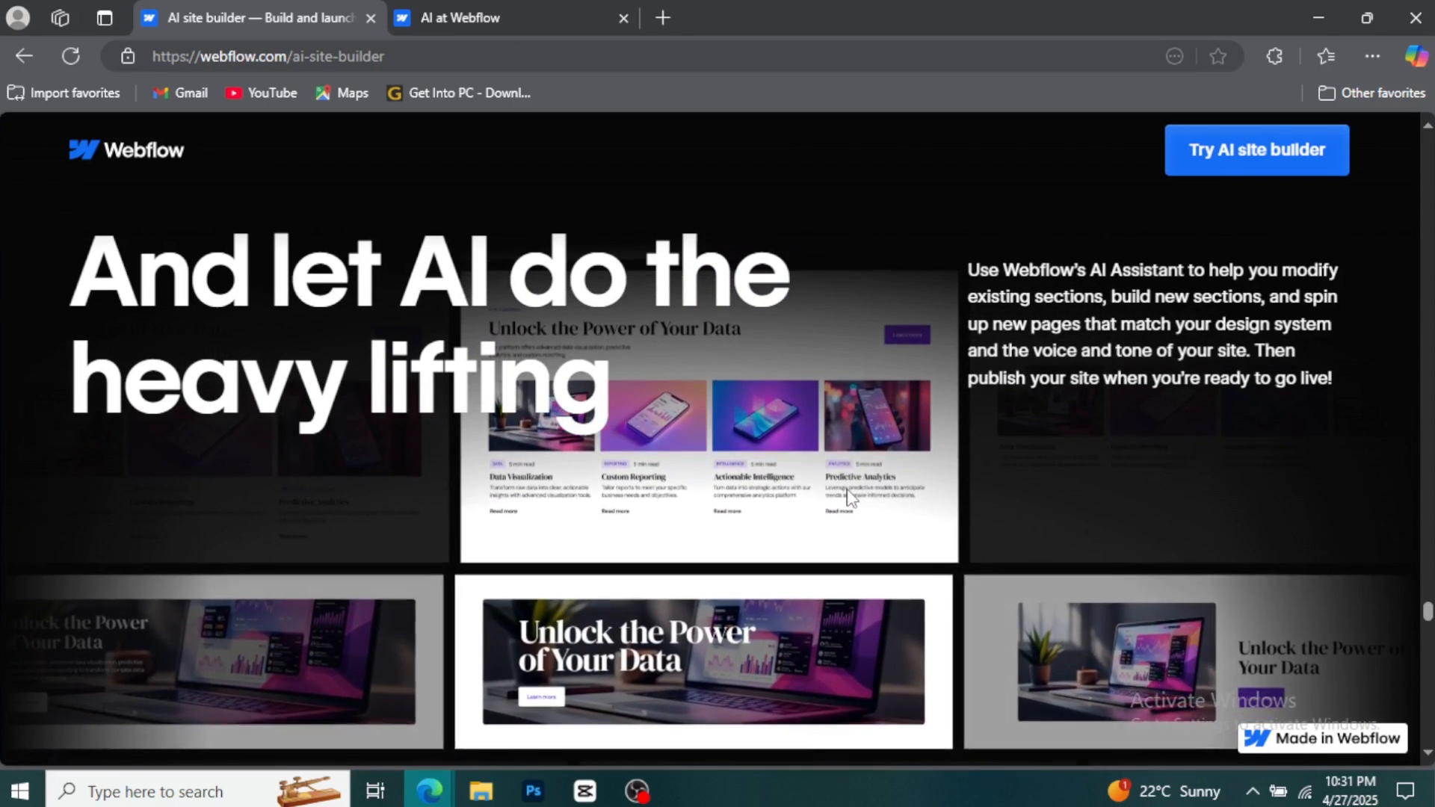
pyautogui.scroll(-4, 849, 497)
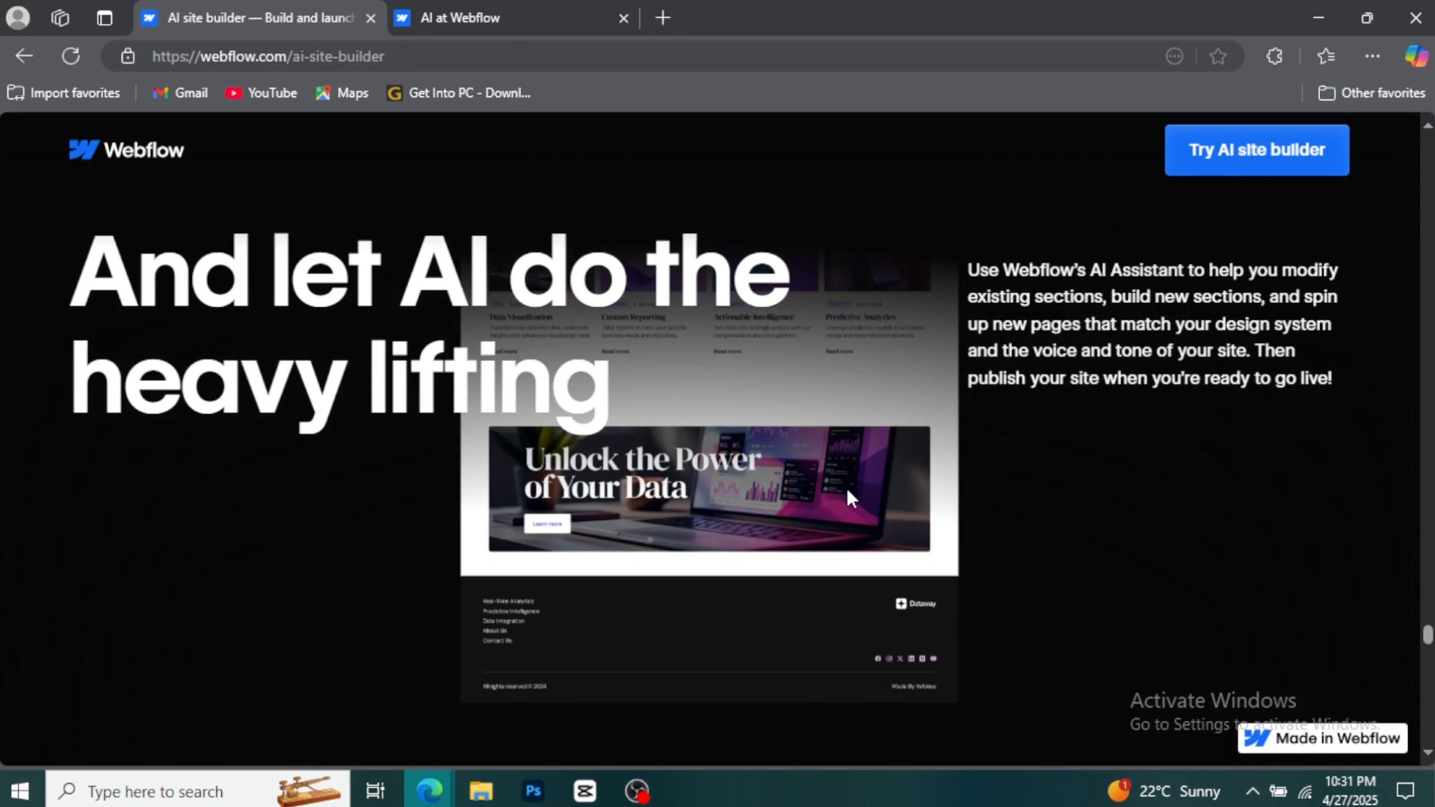
pyautogui.scroll(-6, 849, 497)
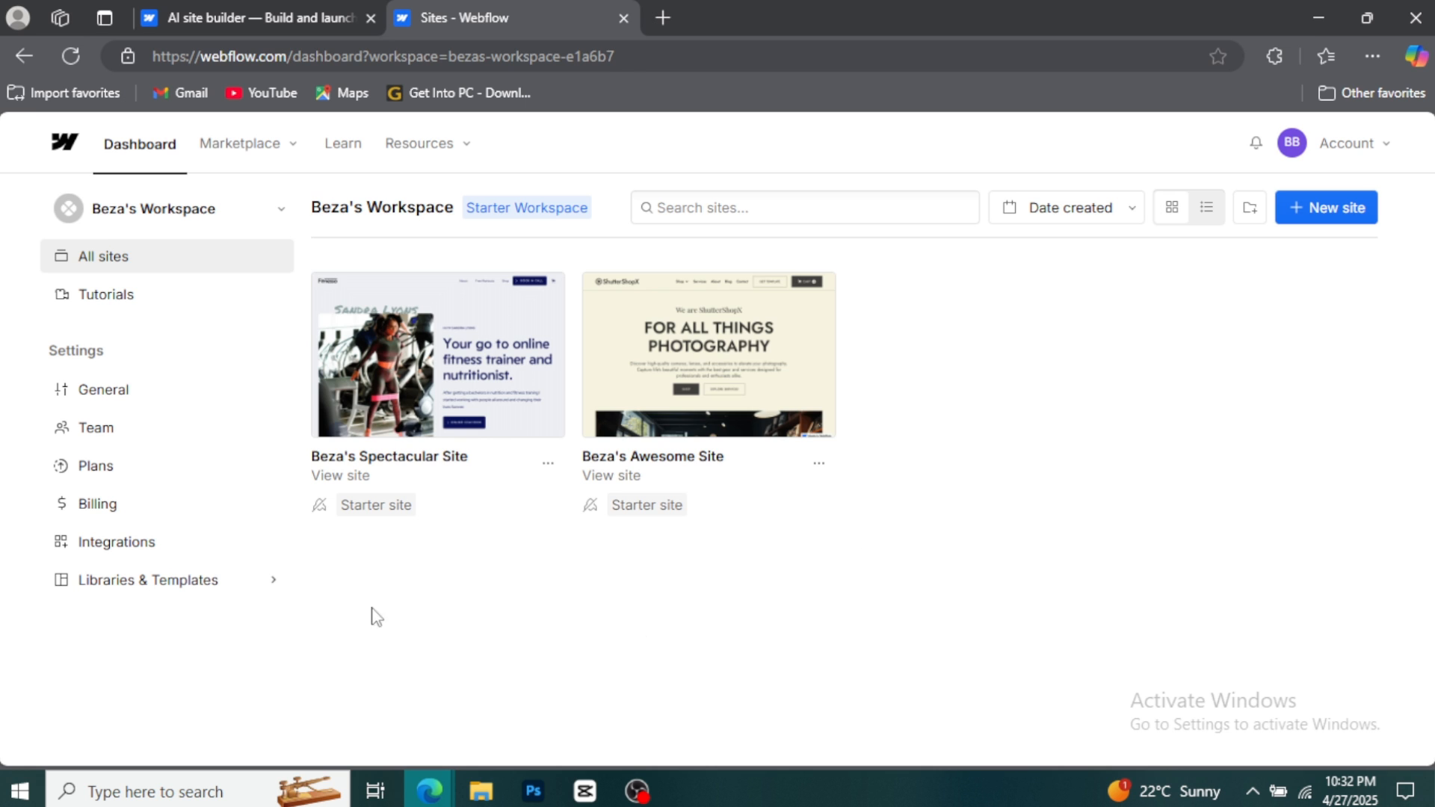
# - Start a new site from the workspace dashboard and review the "Define your style" section of the AI site builder page
pyautogui.click(1321, 217)
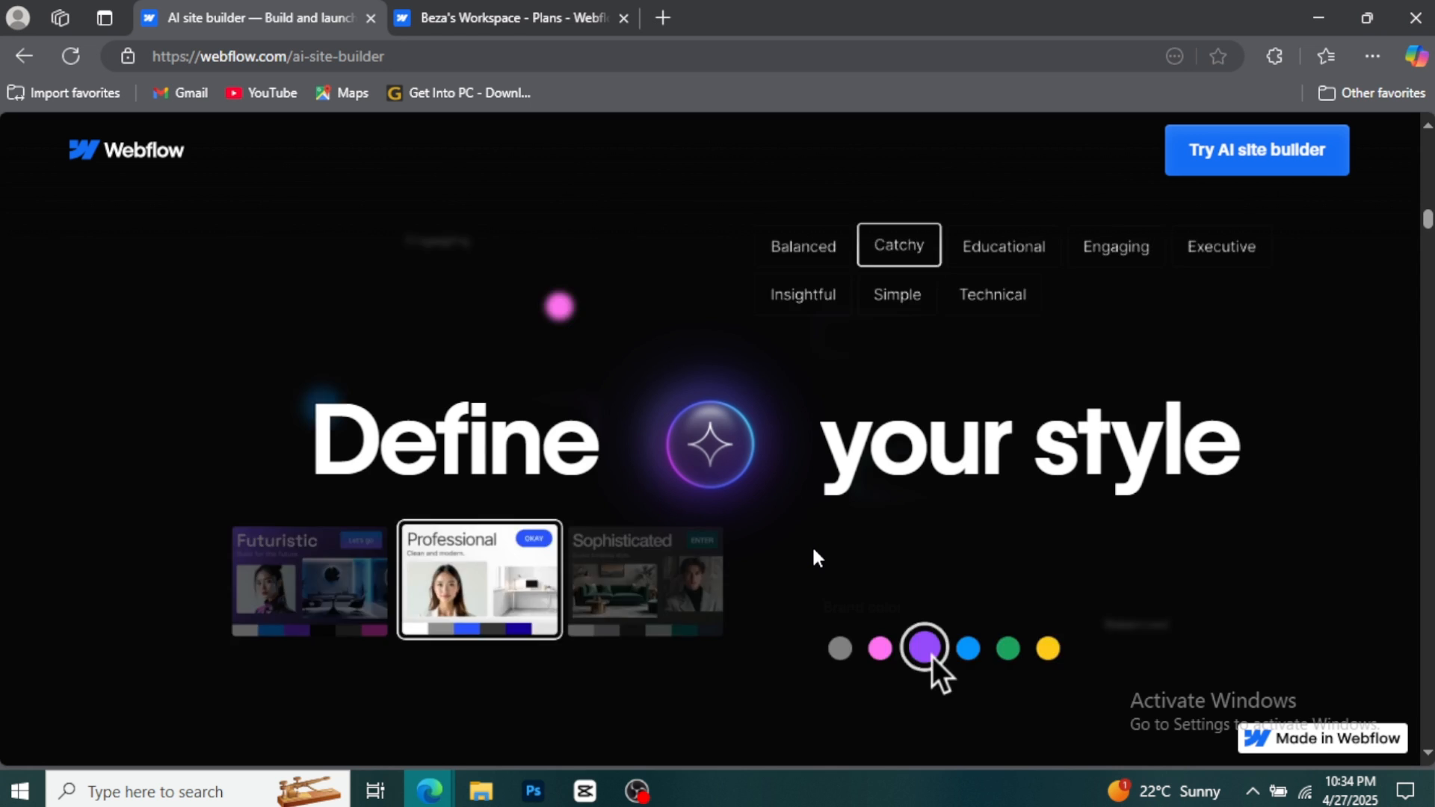
pyautogui.scroll(-8, 813, 549)
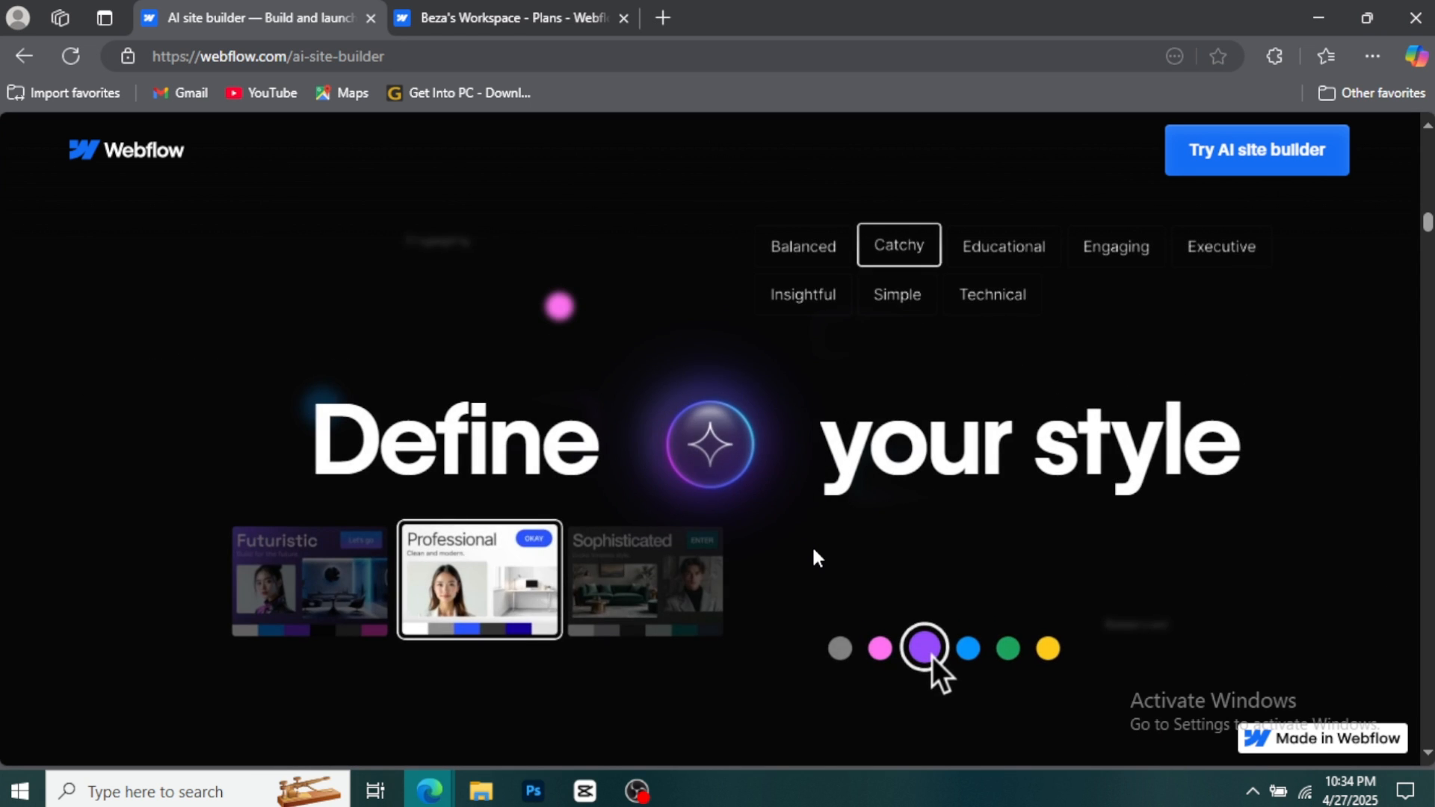
pyautogui.scroll(-5, 813, 549)
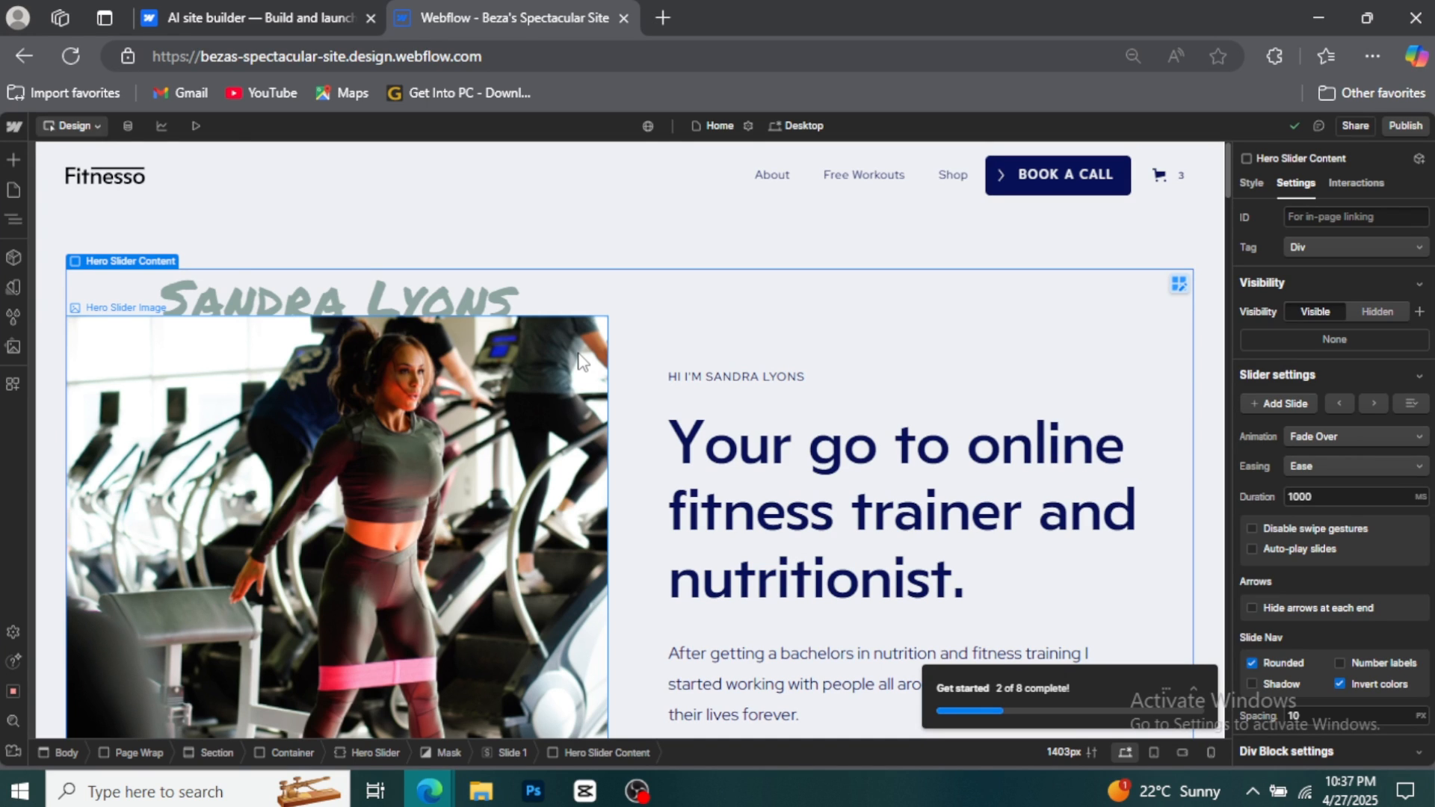
# - View the Fitnesso site's page list, then select the hero section and show the element hierarchy in the Navigator
pyautogui.press('p')
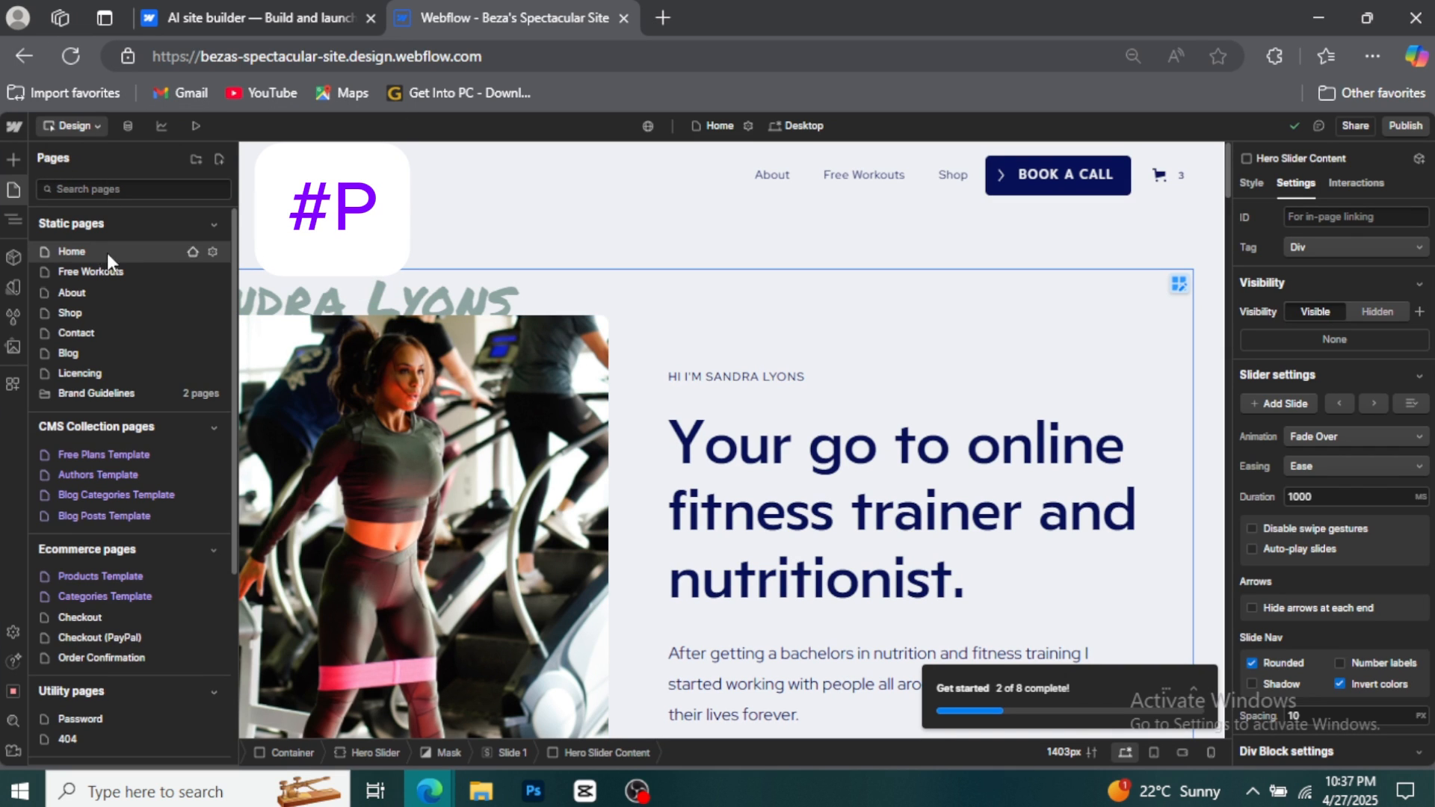
pyautogui.click(994, 250)
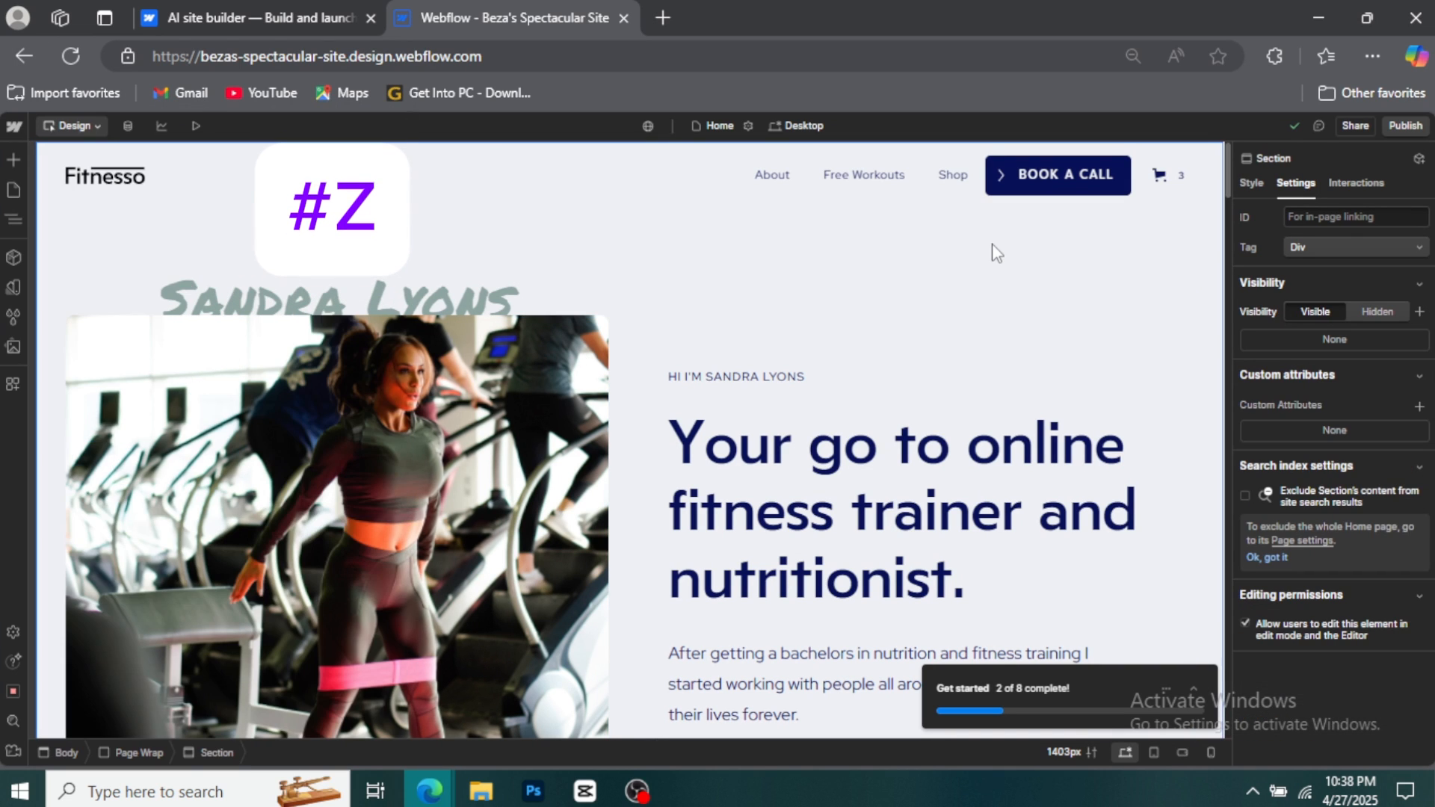
pyautogui.press('z')
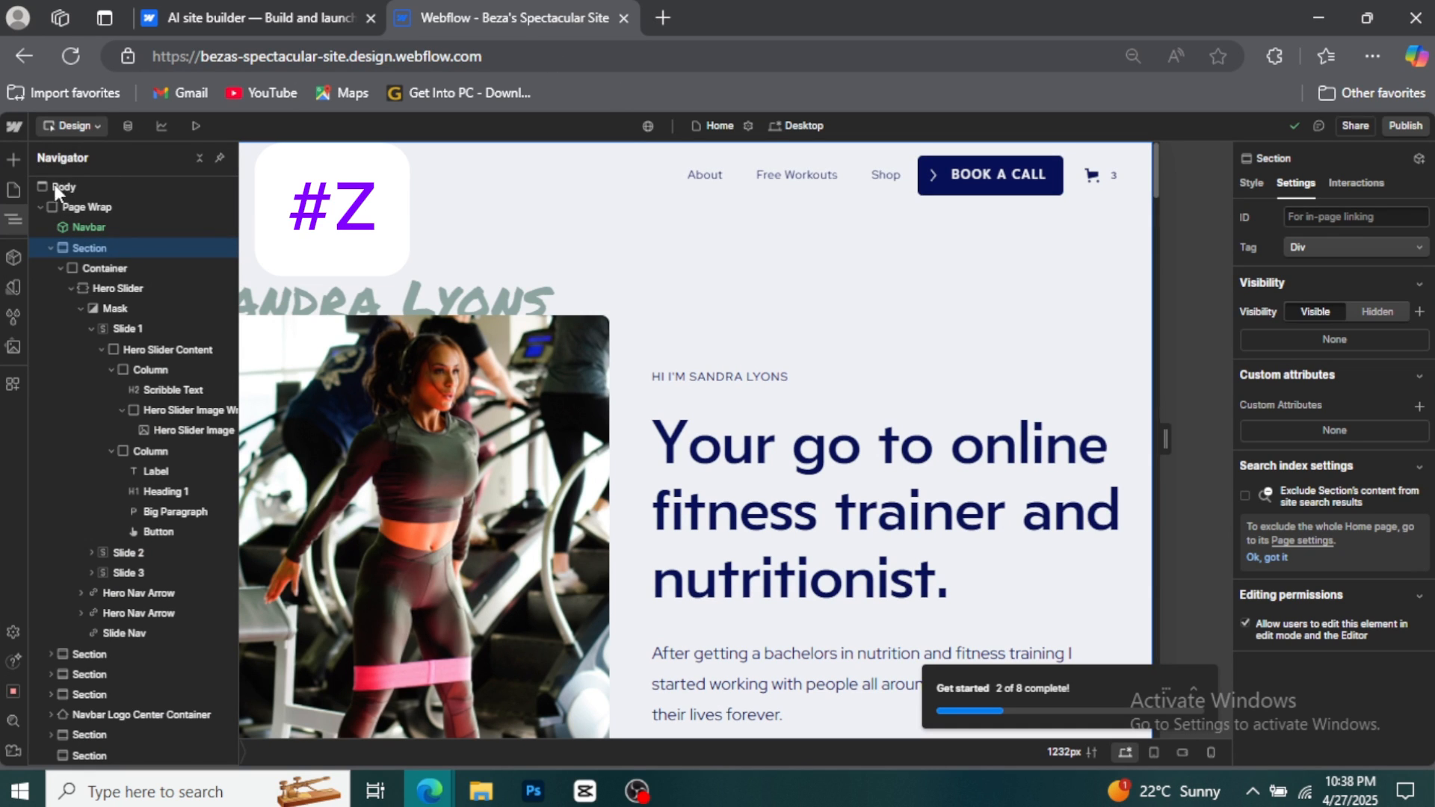
# - Review the hero section's style properties, from layout and spacing through backgrounds, borders and effects
pyautogui.press('s')
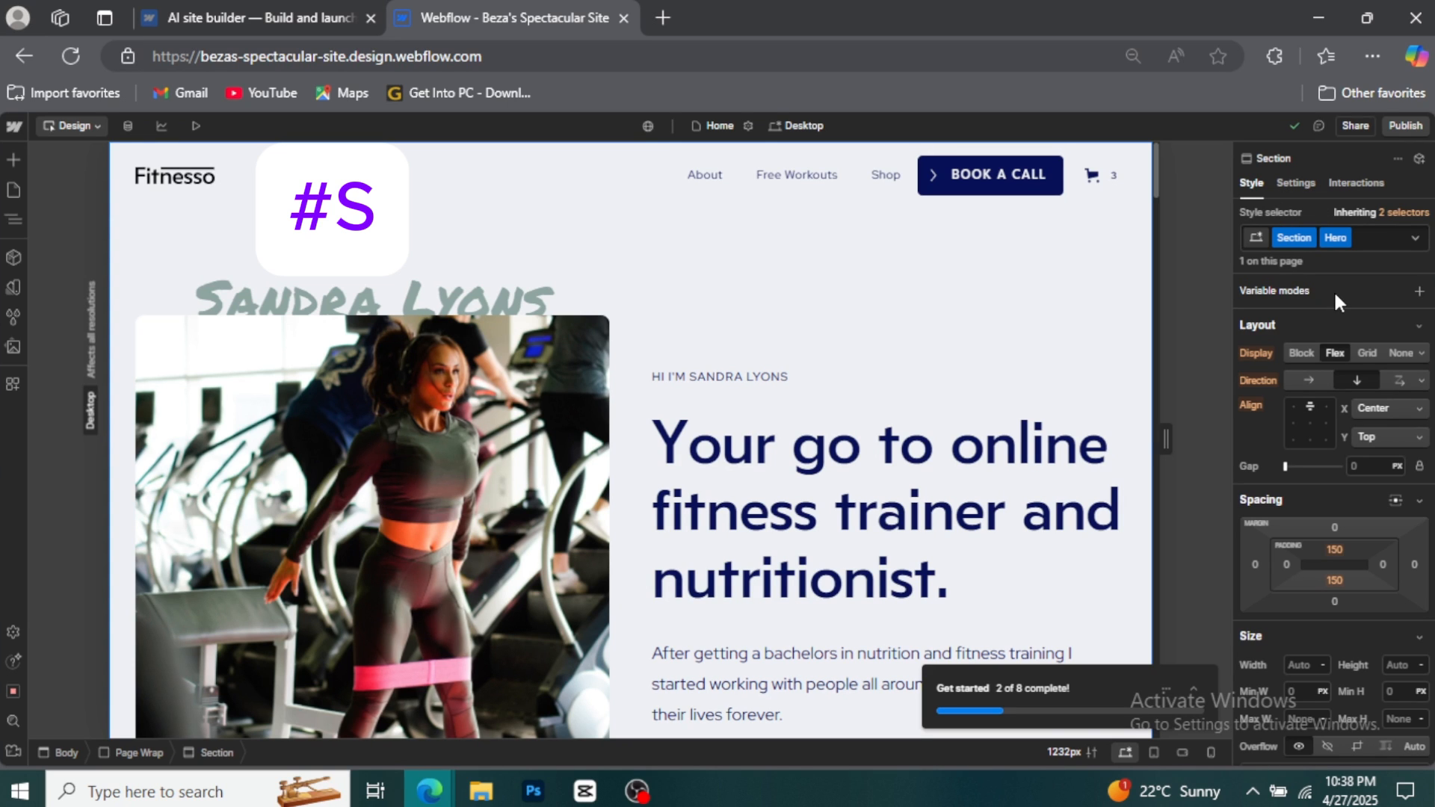
pyautogui.scroll(-10, 1310, 598)
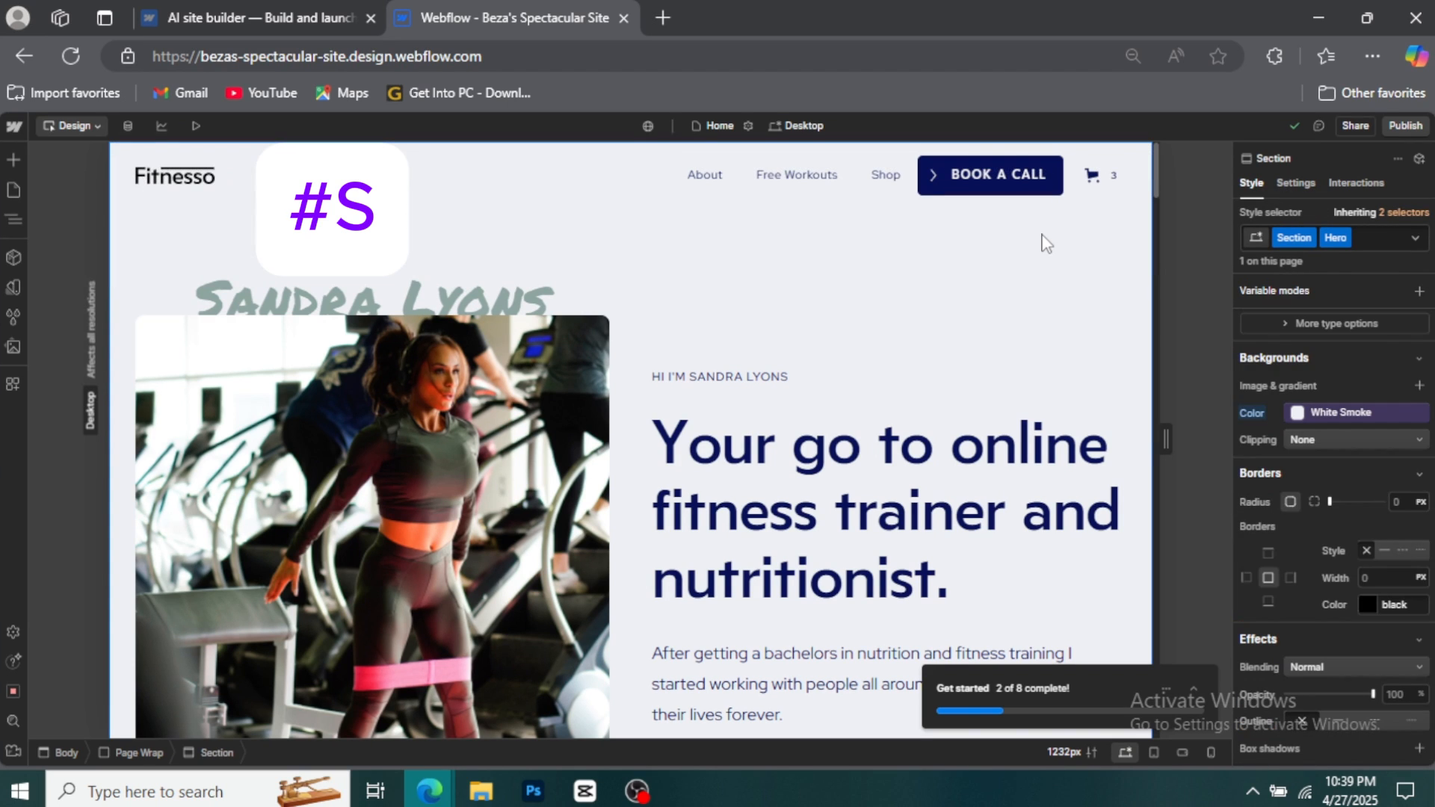
# - Browse the site's image assets, return to the canvas, and open the Designer's help options
pyautogui.press('j')
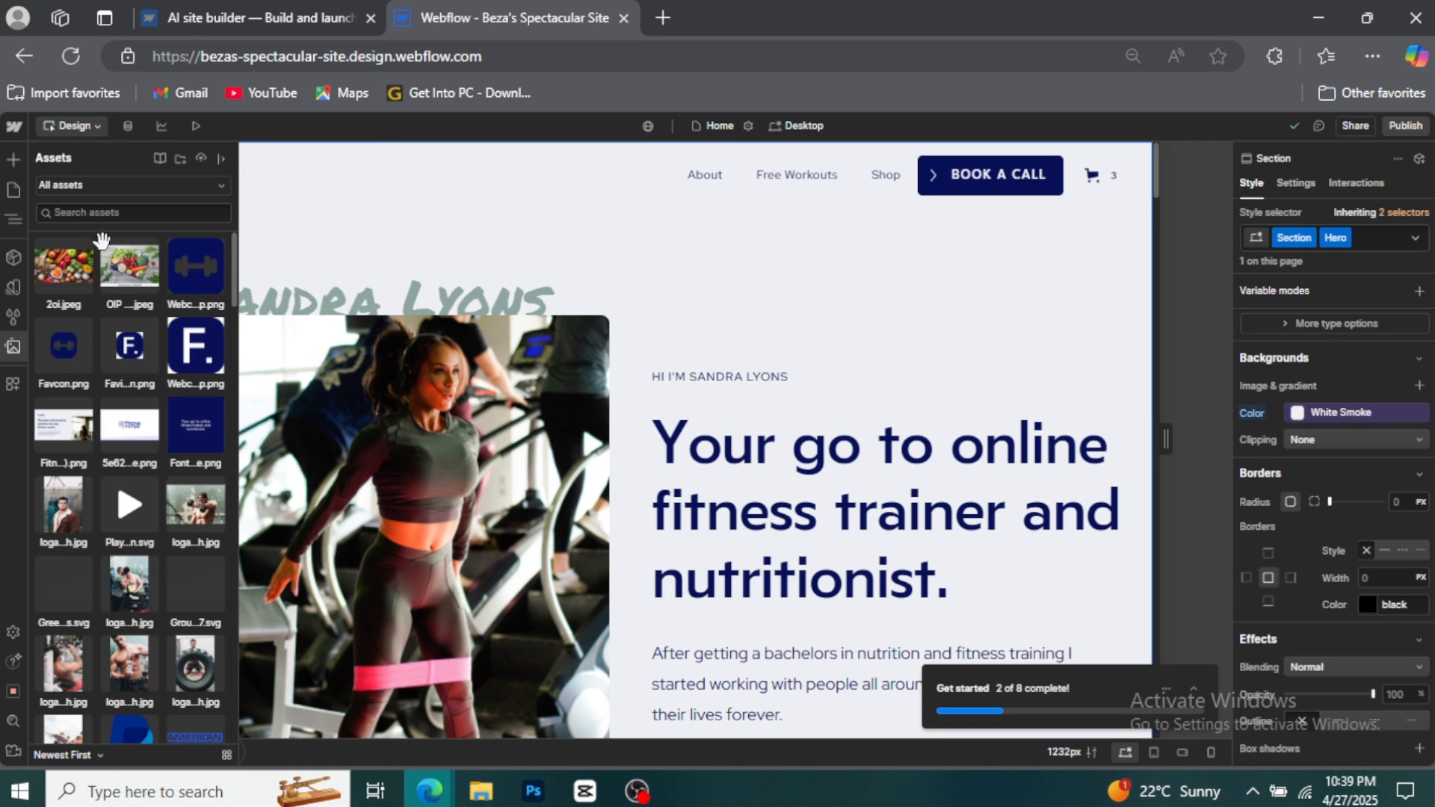
pyautogui.scroll(-2, 121, 287)
pyautogui.click(1013, 235)
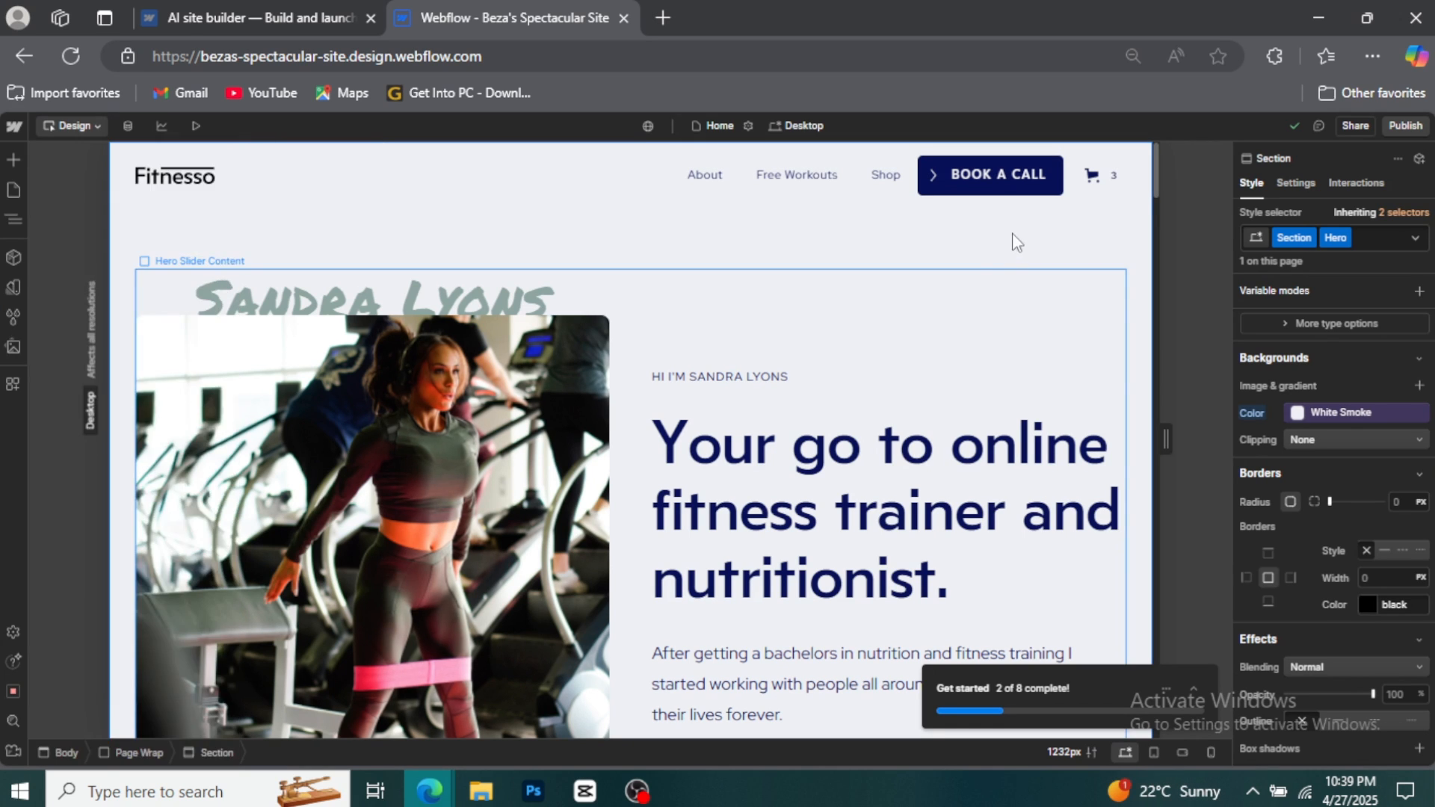
pyautogui.click(13, 661)
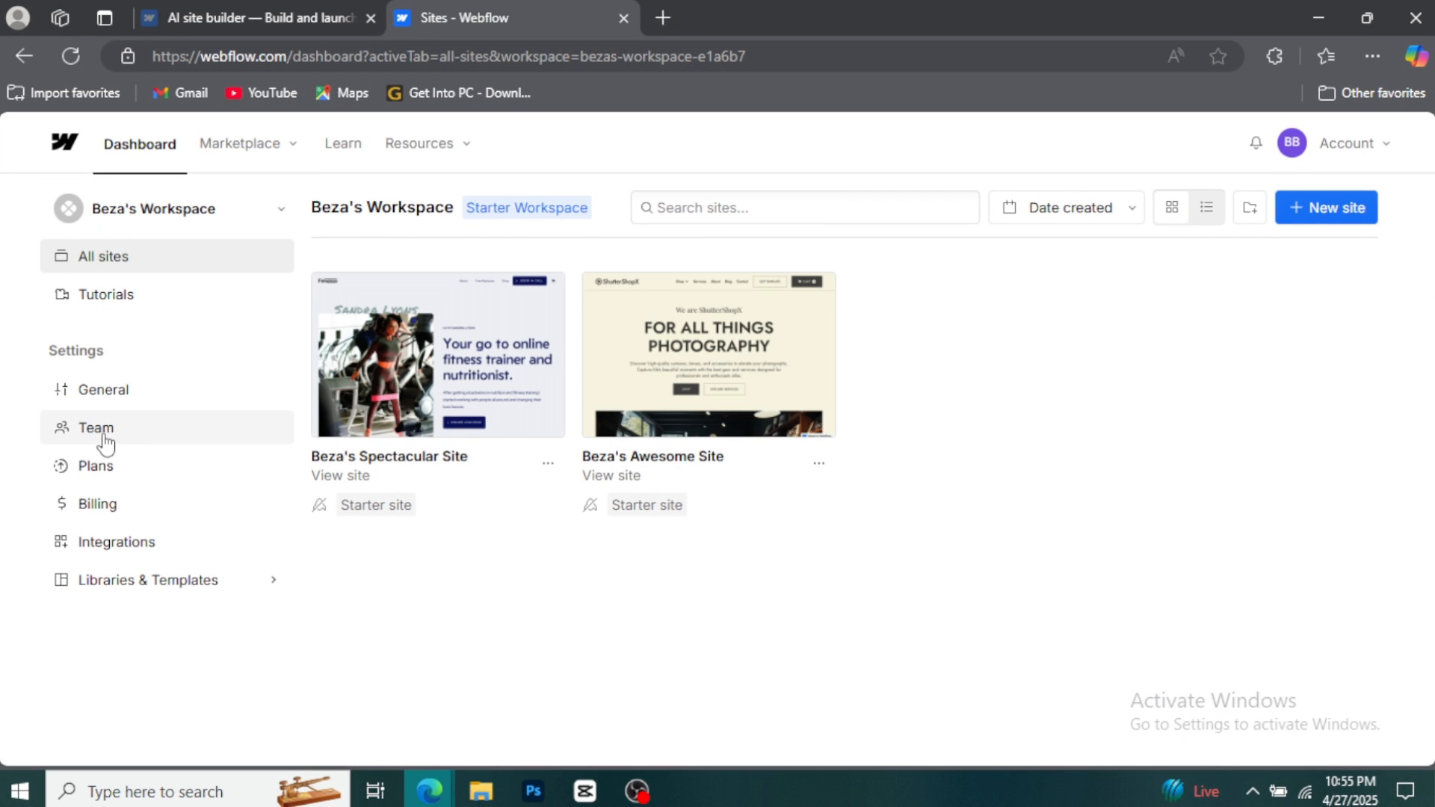
# - Open the workspace's team settings and view the role options for inviting a new member
pyautogui.click(126, 441)
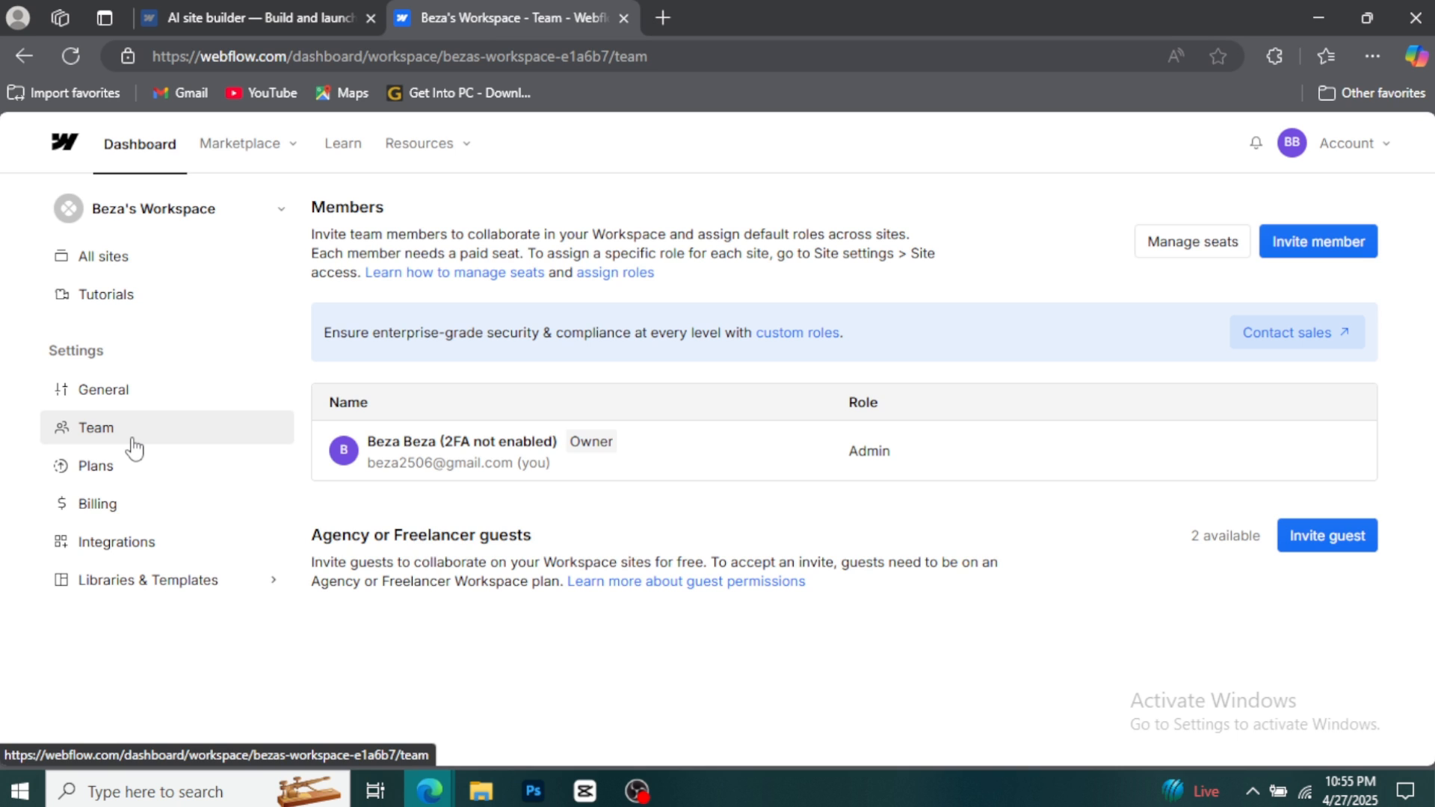
pyautogui.click(1319, 241)
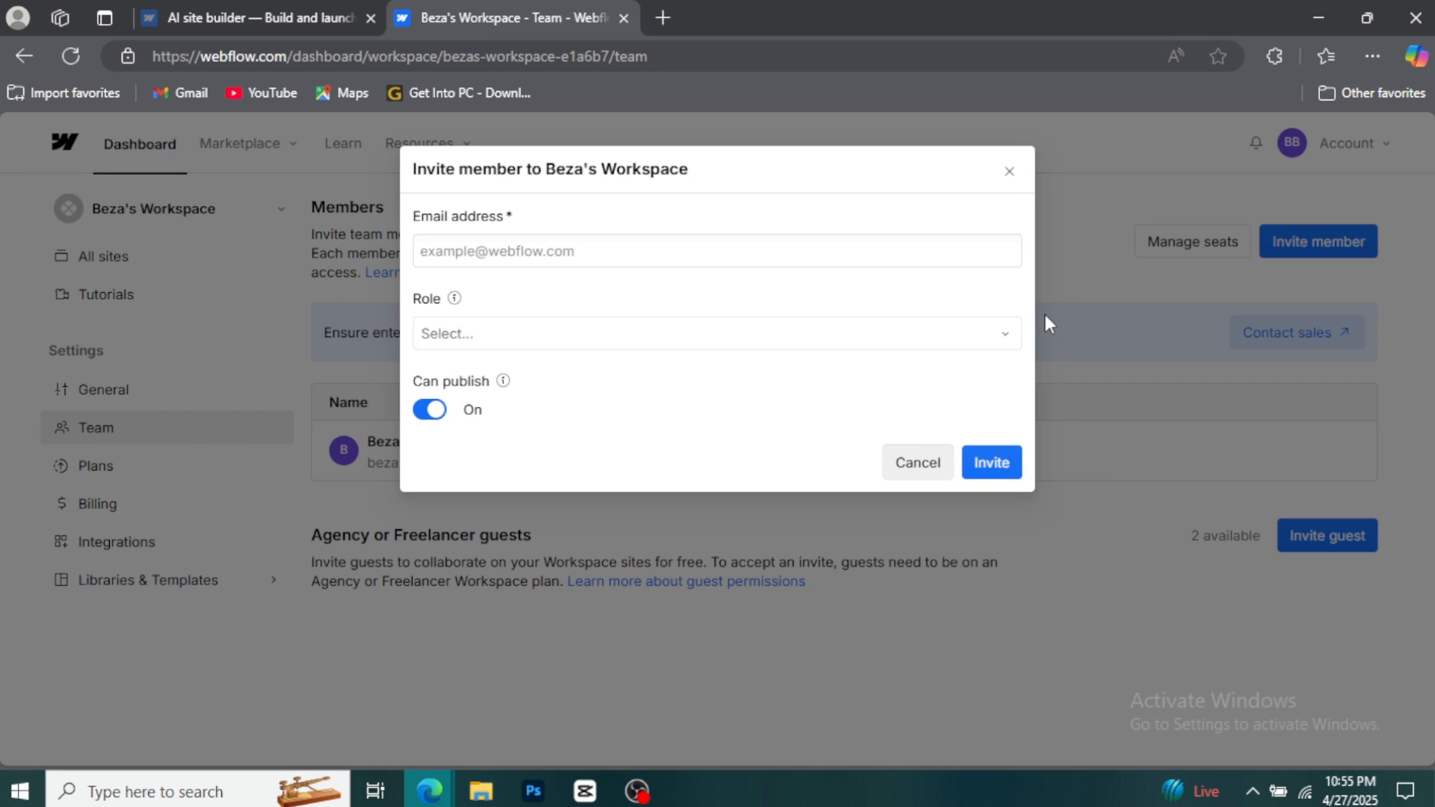
pyautogui.click(1002, 341)
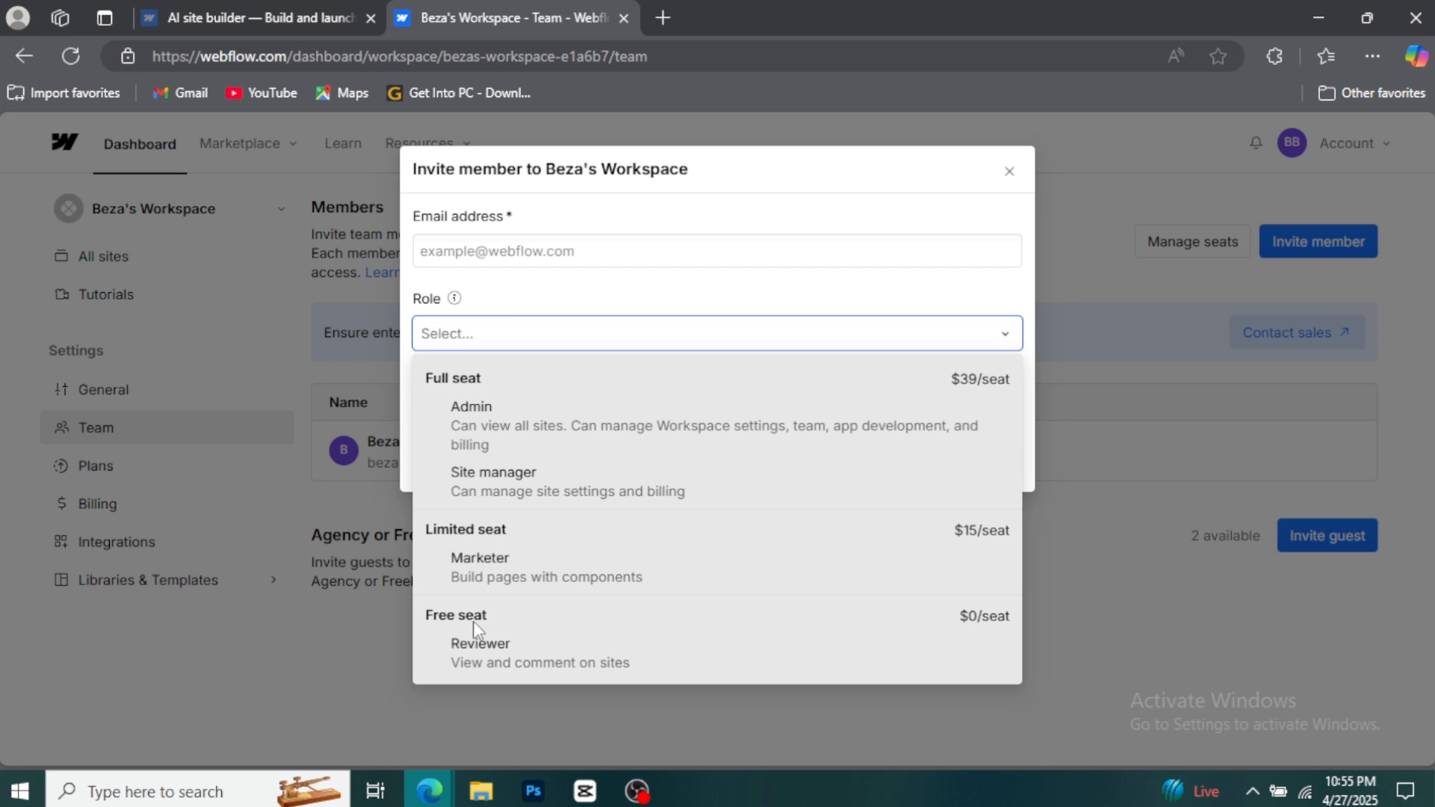
# - View the site role options for a guest invitation, close it without inviting anyone, and open seat management
pyautogui.click(1329, 535)
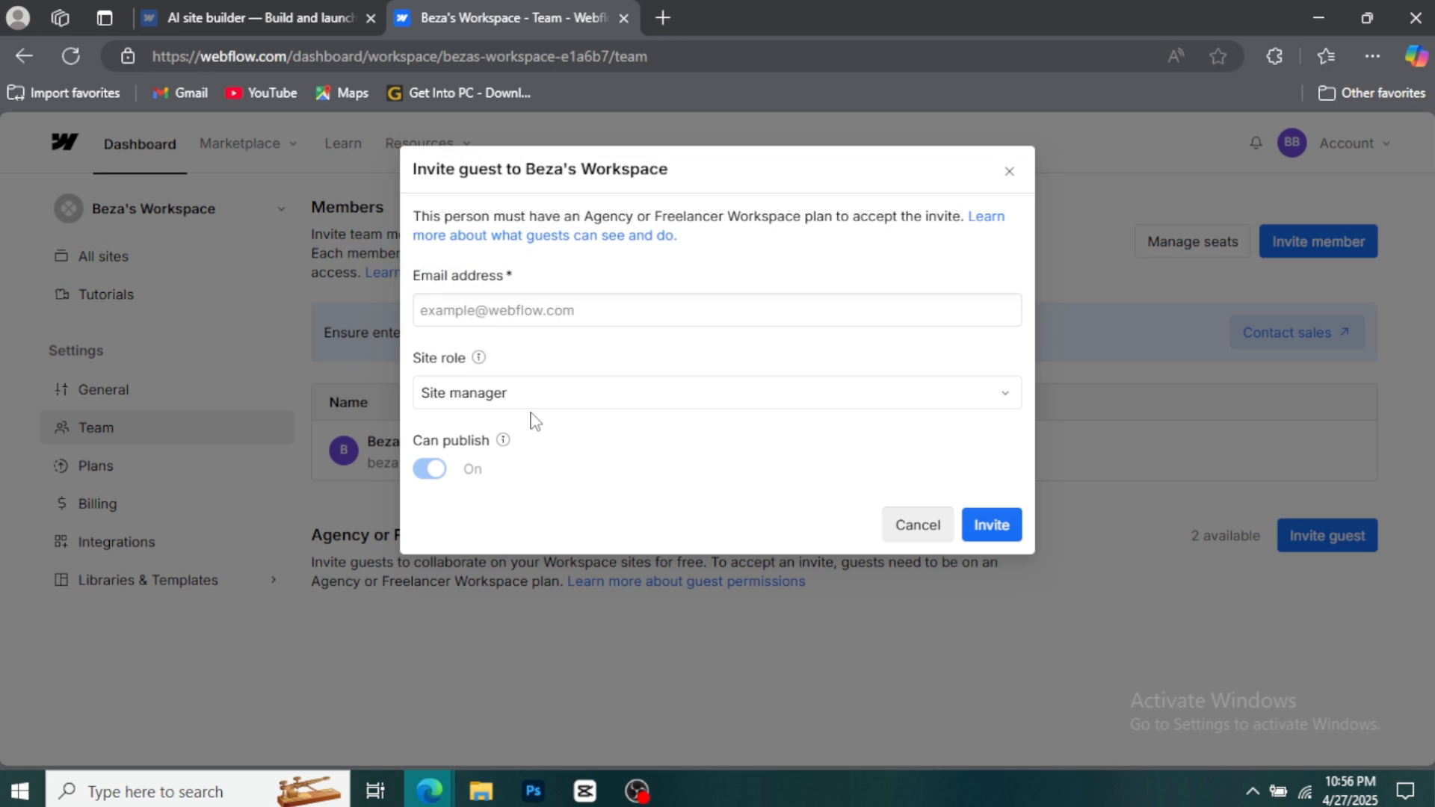
pyautogui.click(1006, 394)
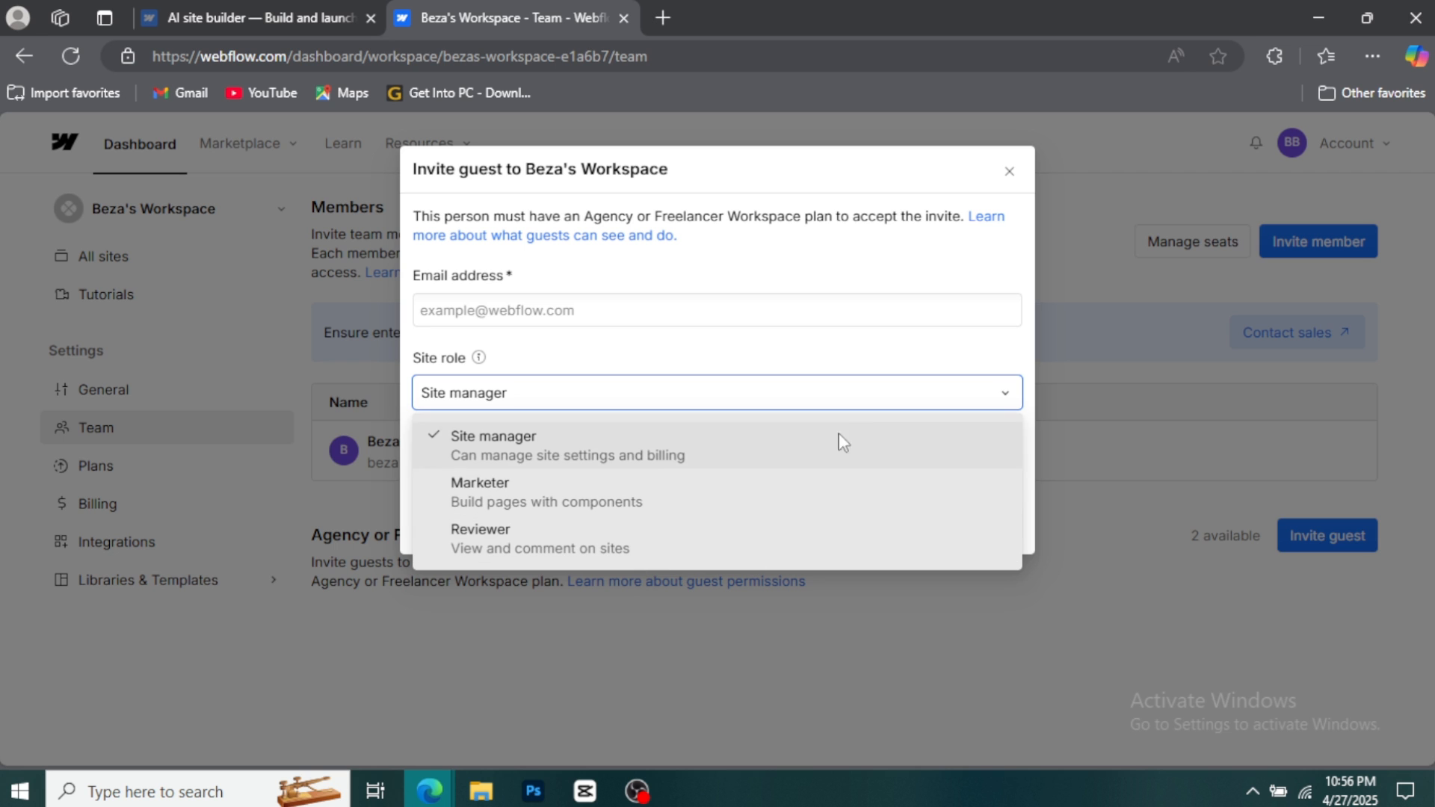
pyautogui.click(1012, 181)
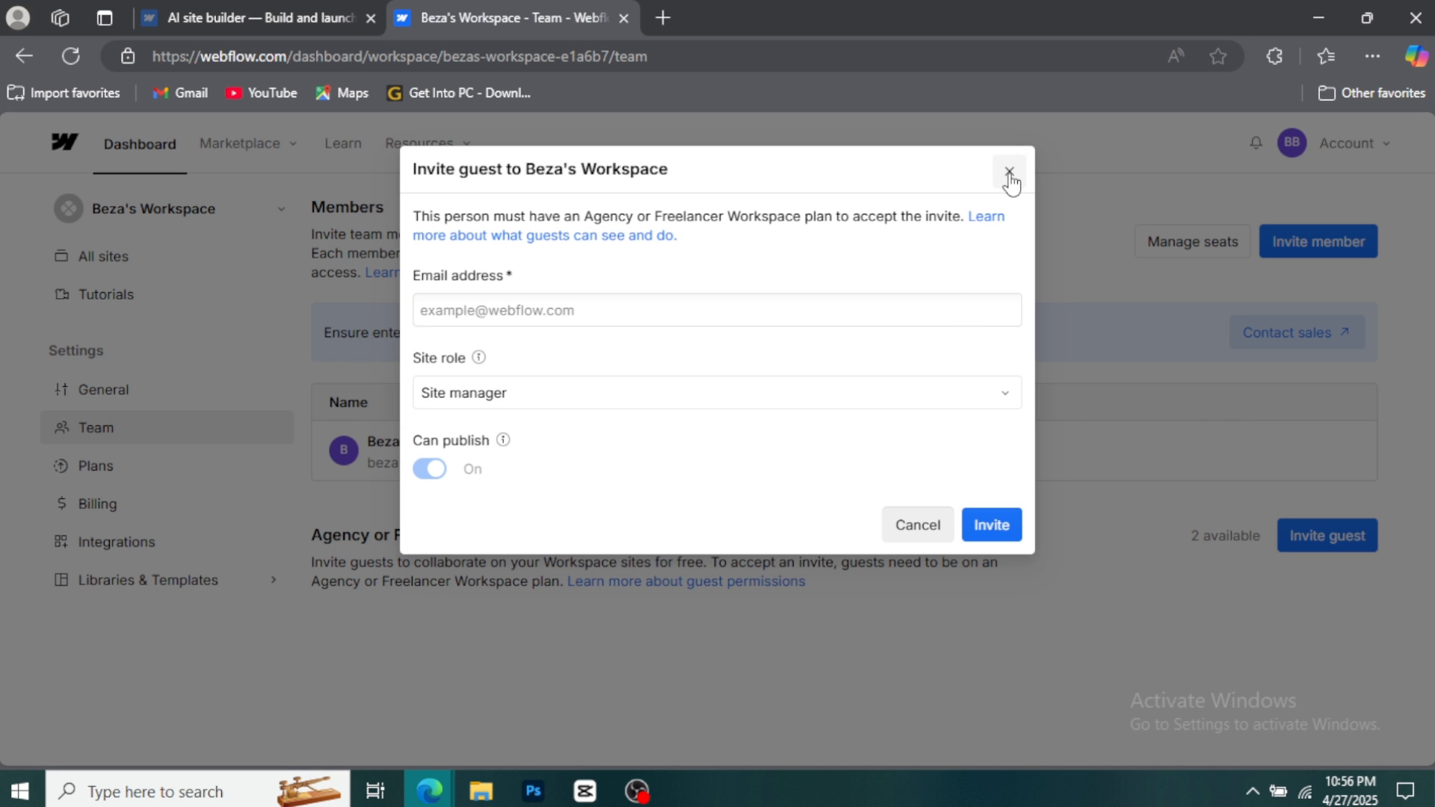
pyautogui.click(1010, 172)
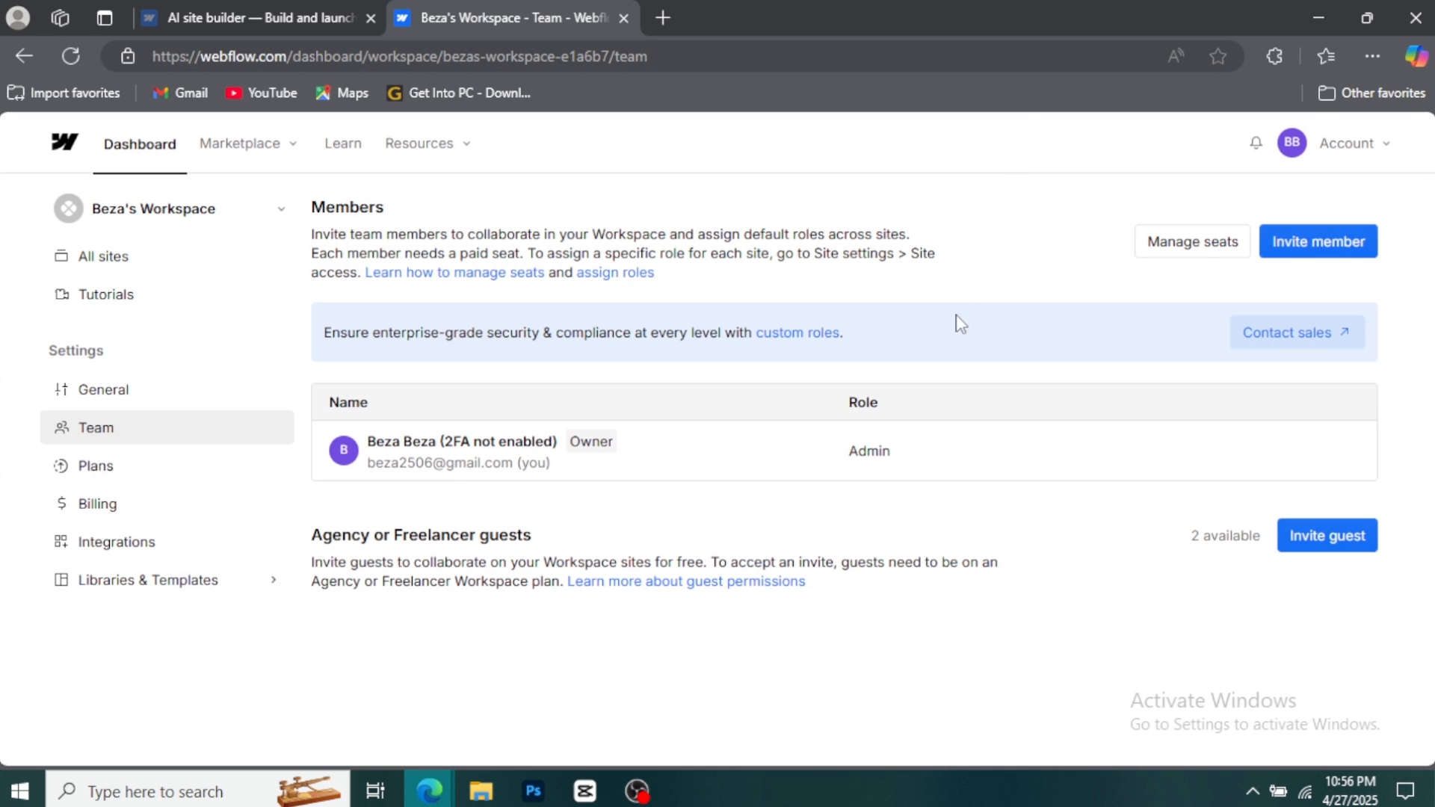
pyautogui.click(1196, 244)
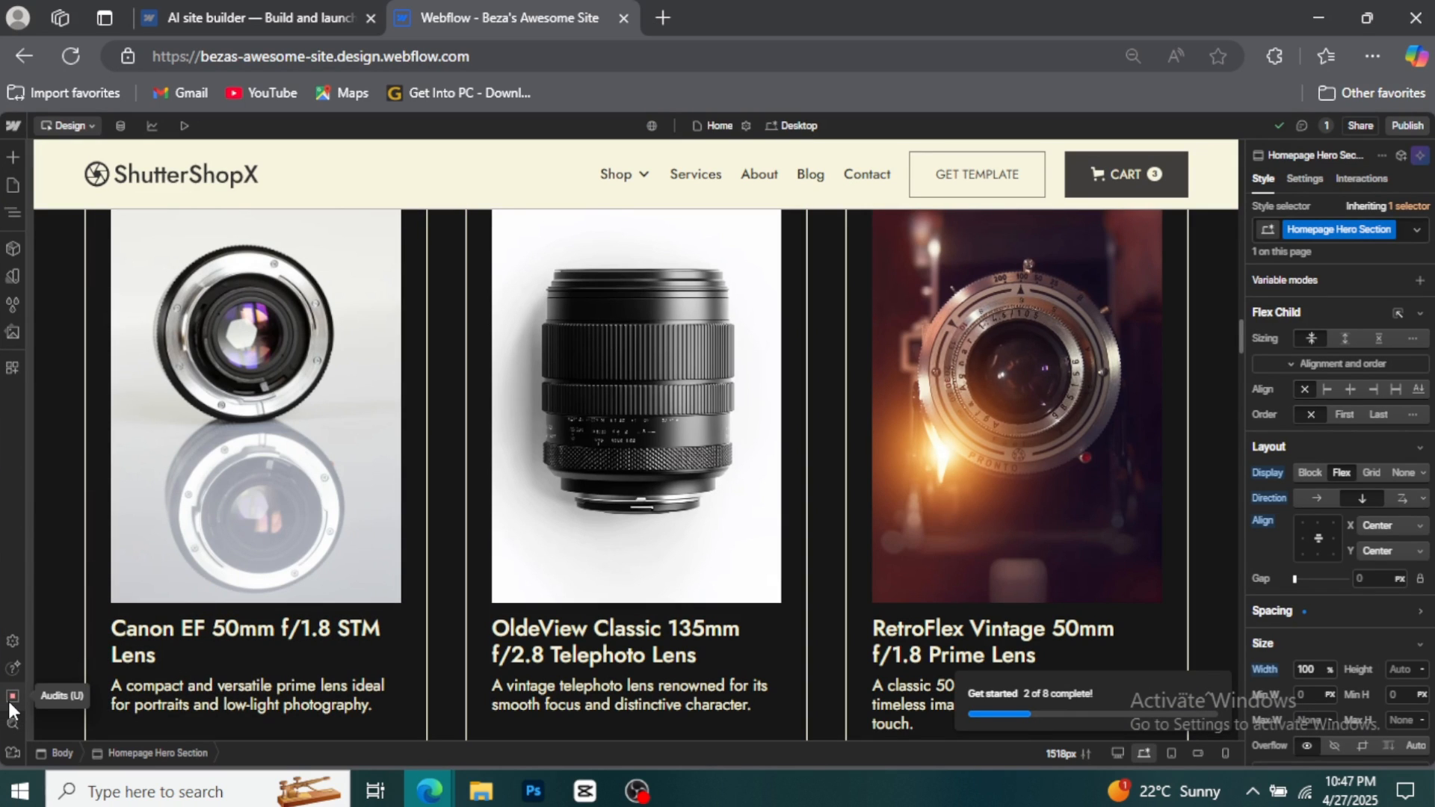
# - Open the ShutterShopX page's audits and read through the alt text, link content, heading level and passed checks
pyautogui.click(9, 703)
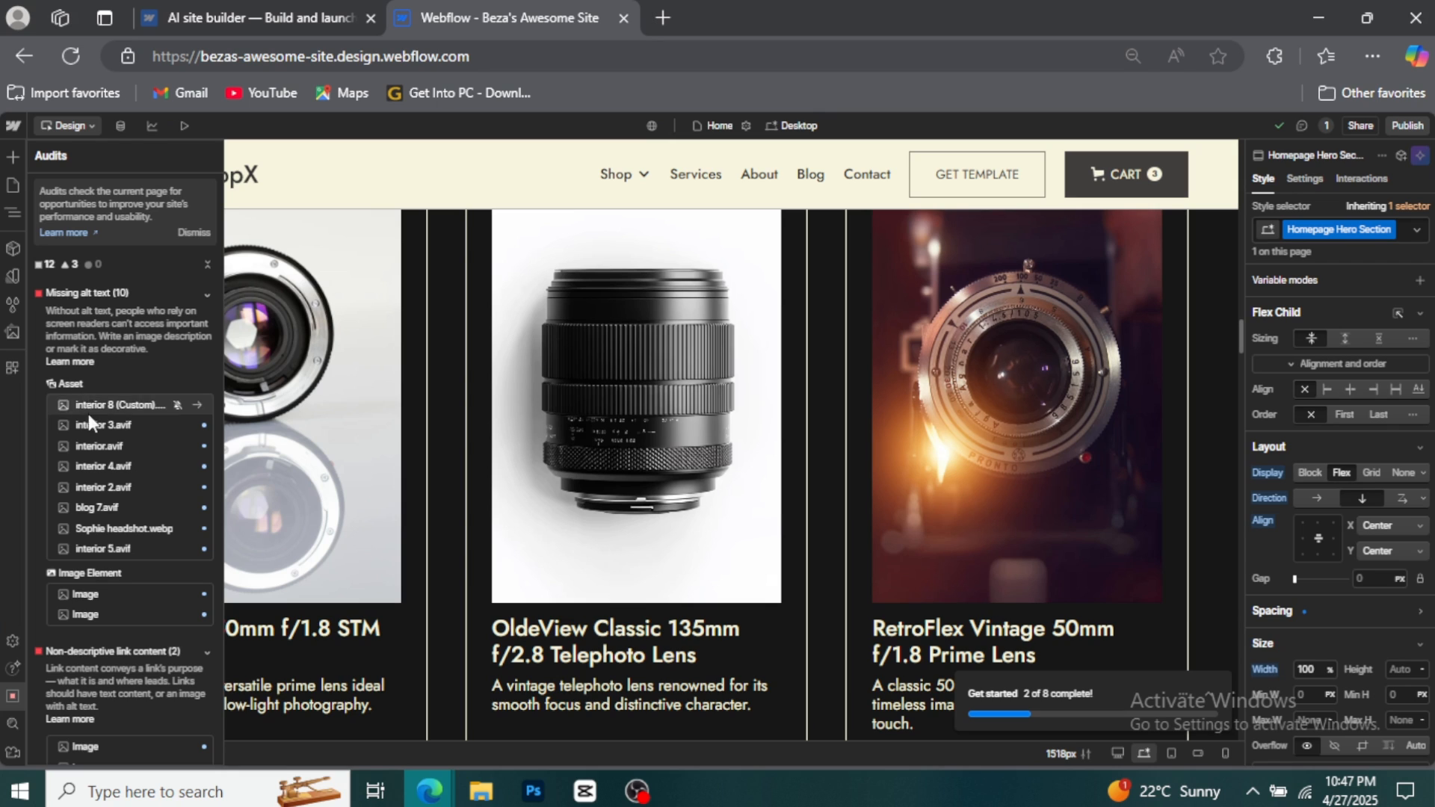
pyautogui.scroll(-2, 54, 478)
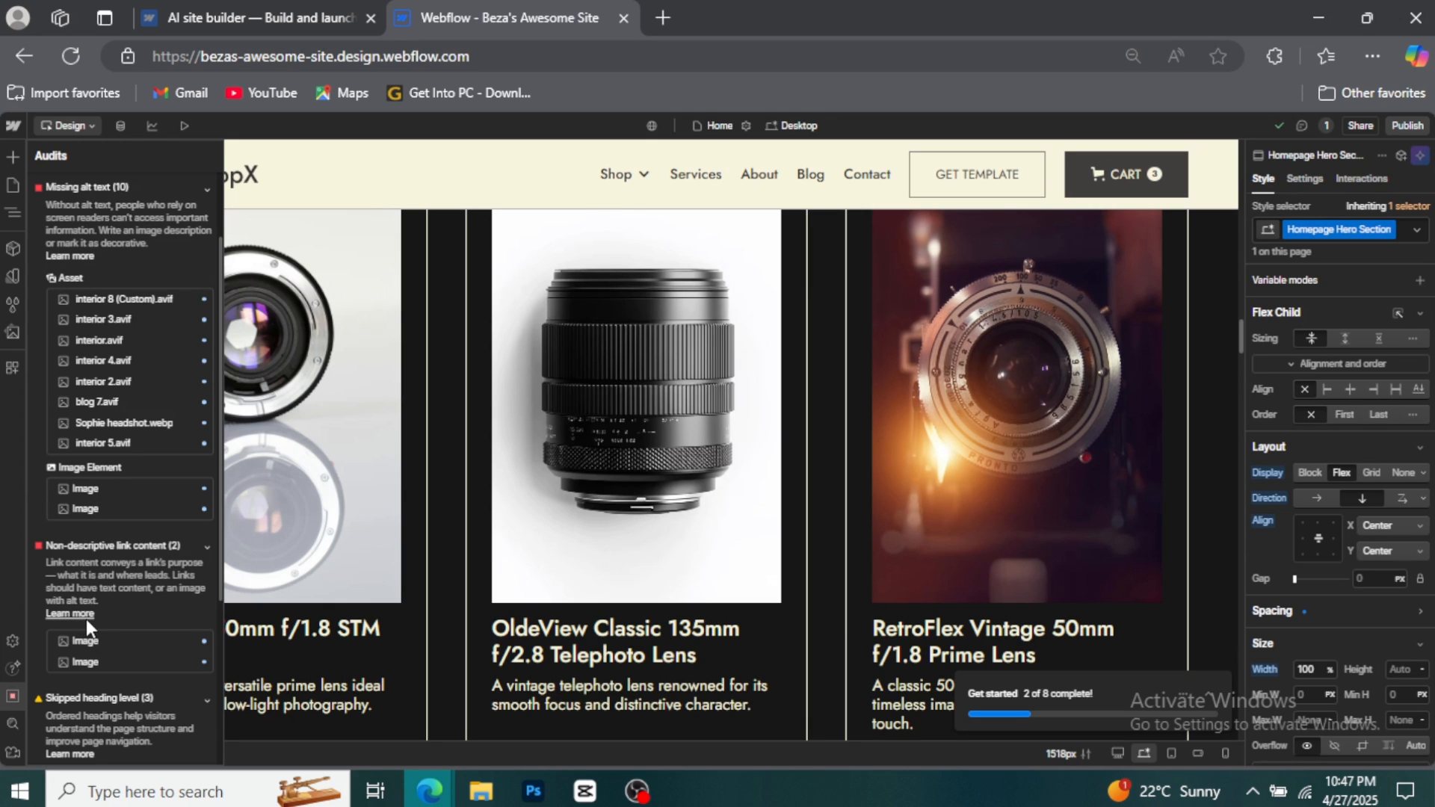
pyautogui.scroll(-3, 87, 619)
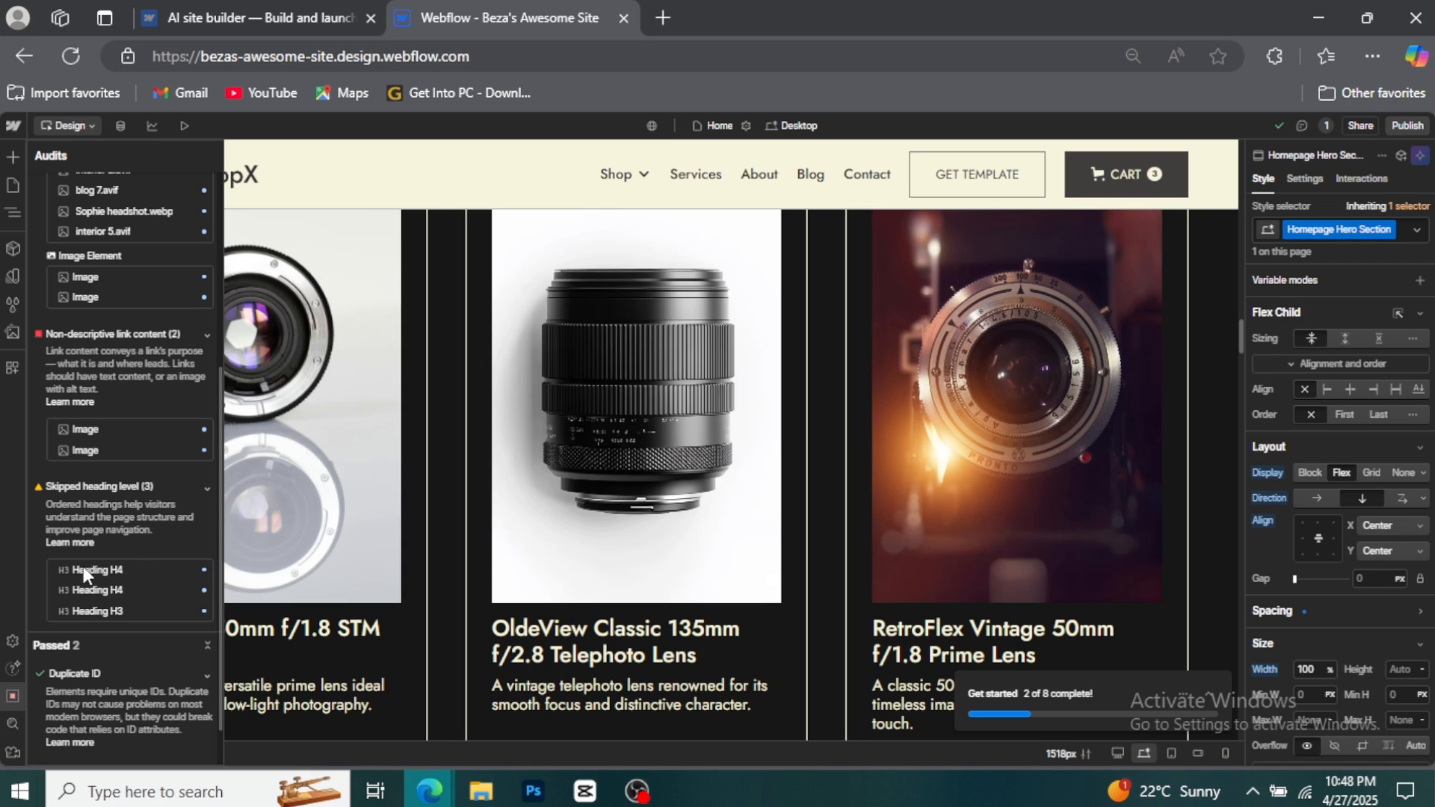
pyautogui.scroll(-1, 49, 602)
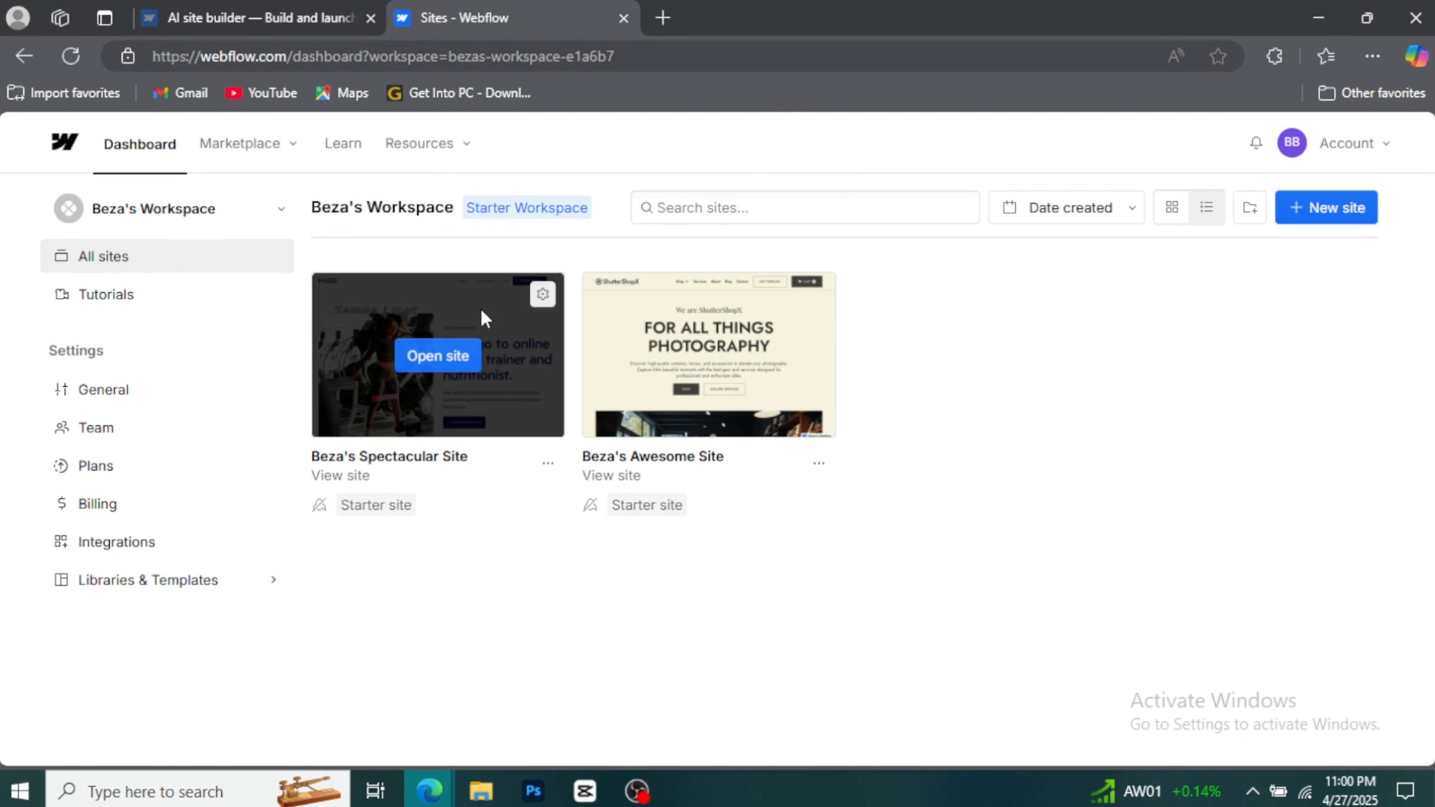
# - Open the settings of the Spectacular Site from the dashboard
pyautogui.click(543, 296)
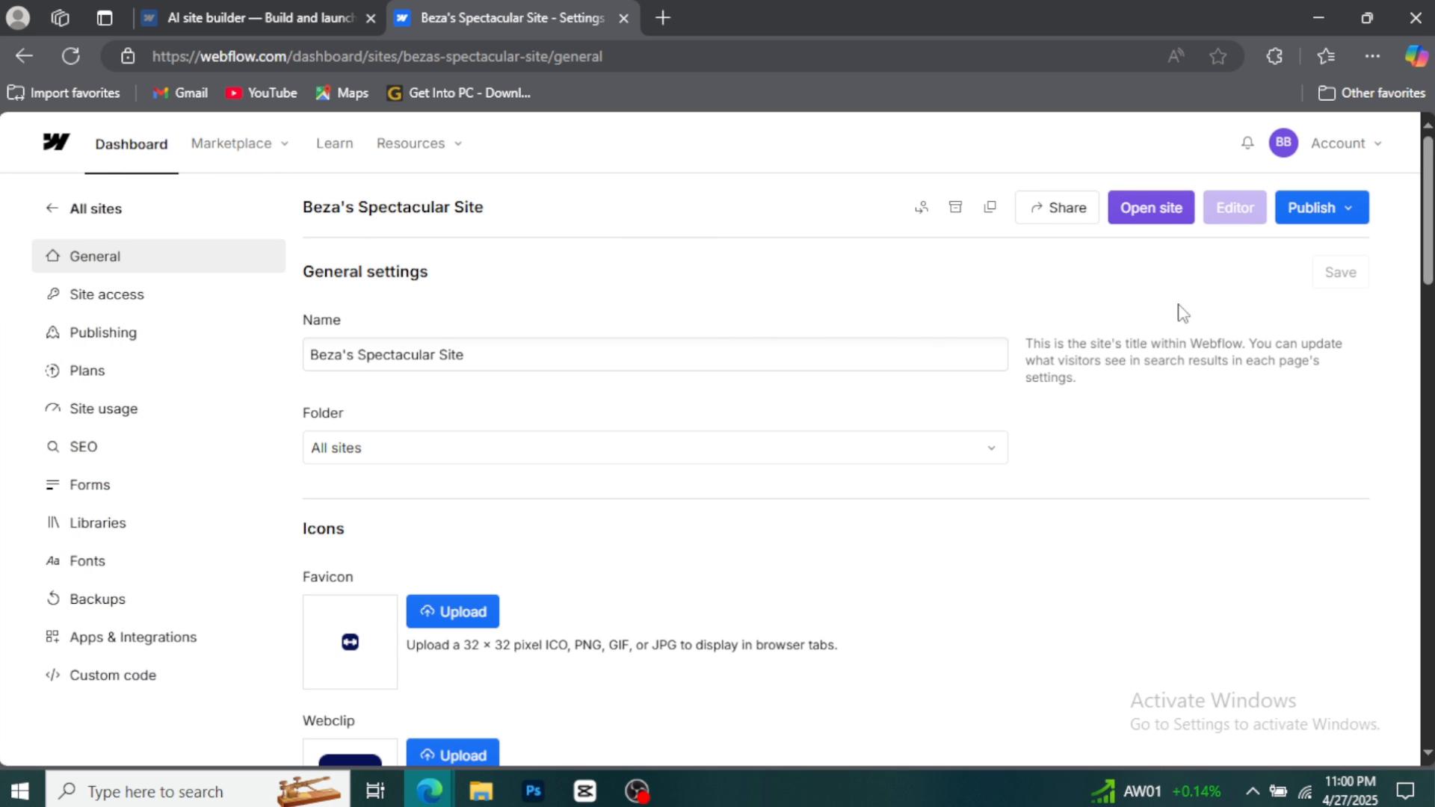
# - Open the site's publish destinations and select the webflow.io staging domain
pyautogui.click(1349, 216)
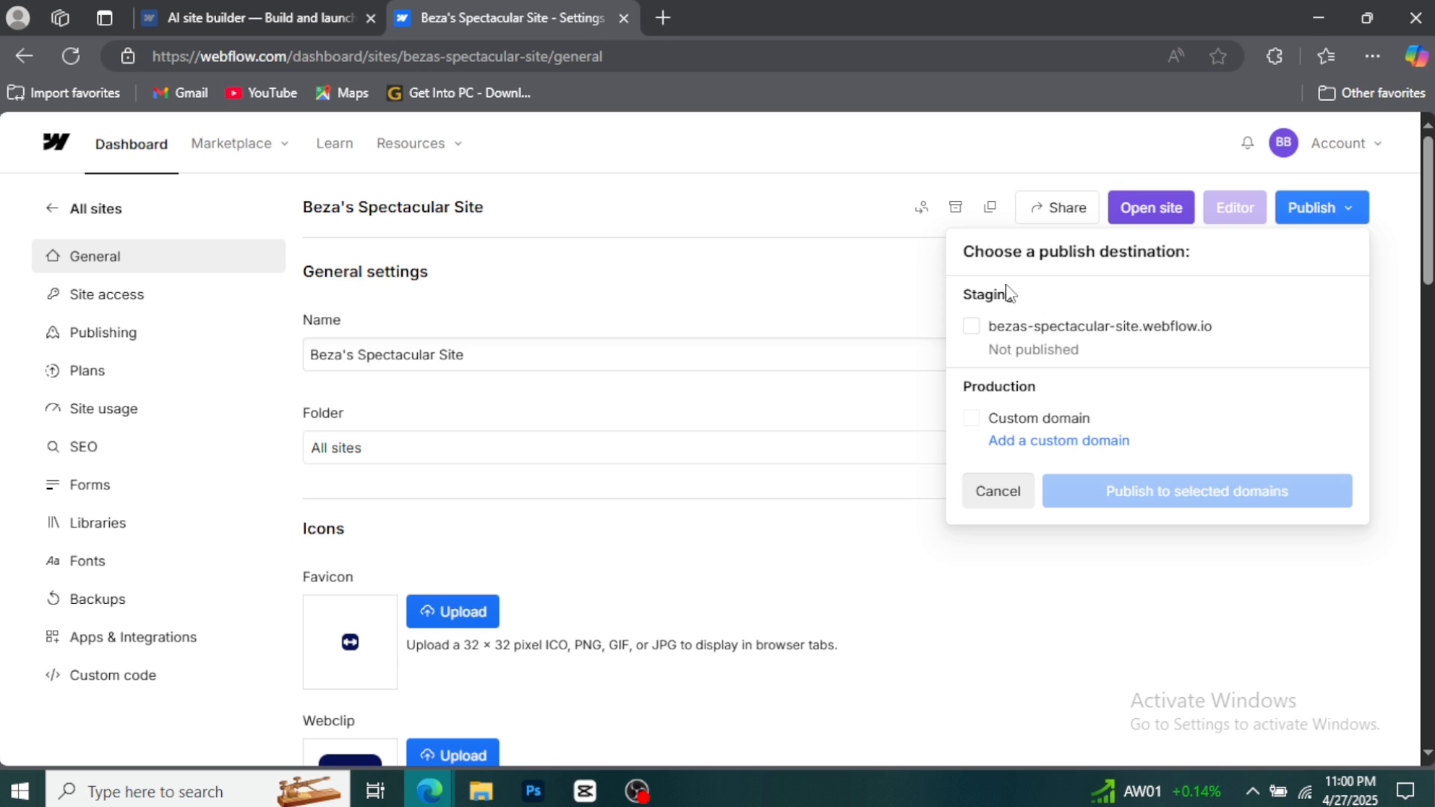
pyautogui.click(971, 329)
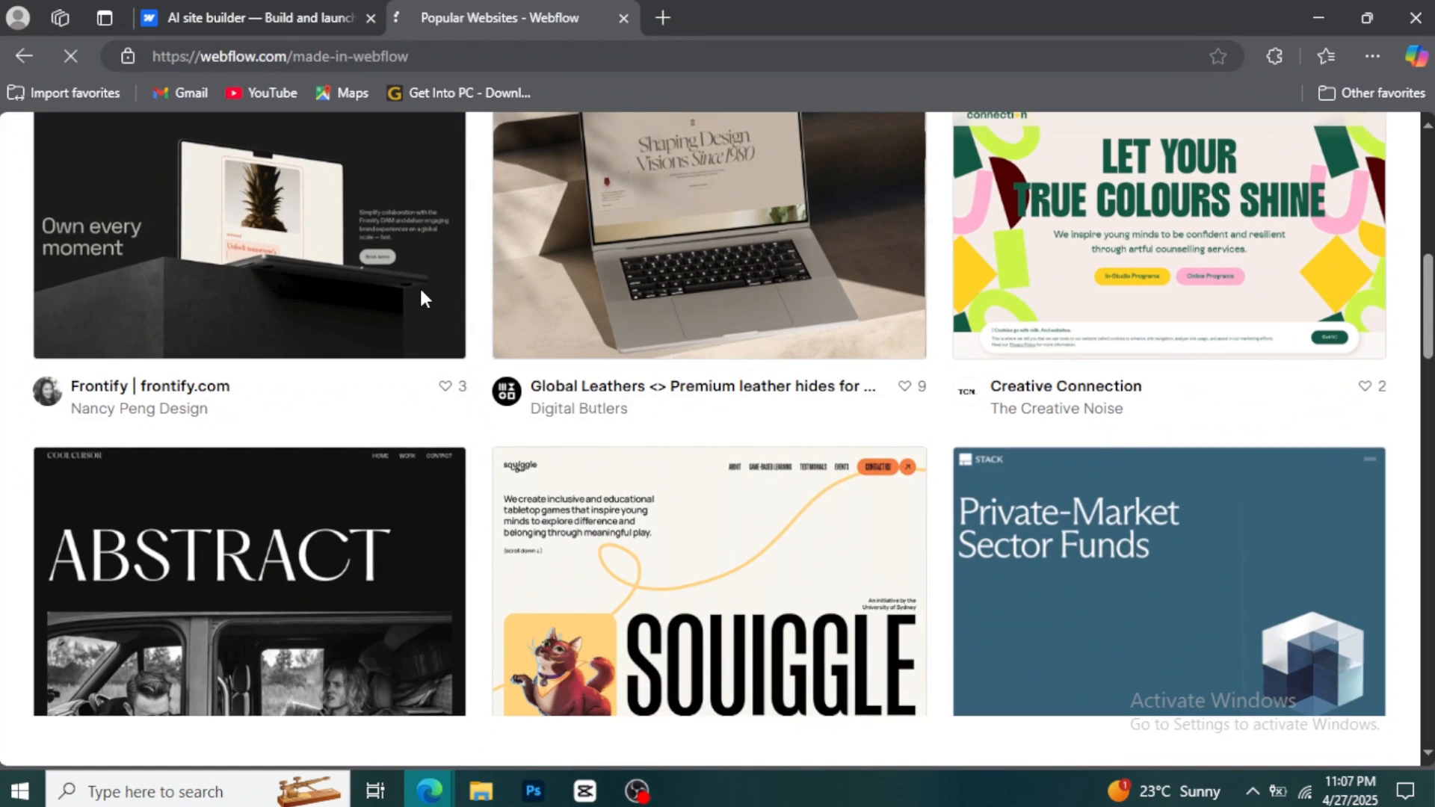
# - Browse the popular sites in the Made in Webflow gallery, examining the showcased designs row by row
pyautogui.scroll(1, 419, 295)
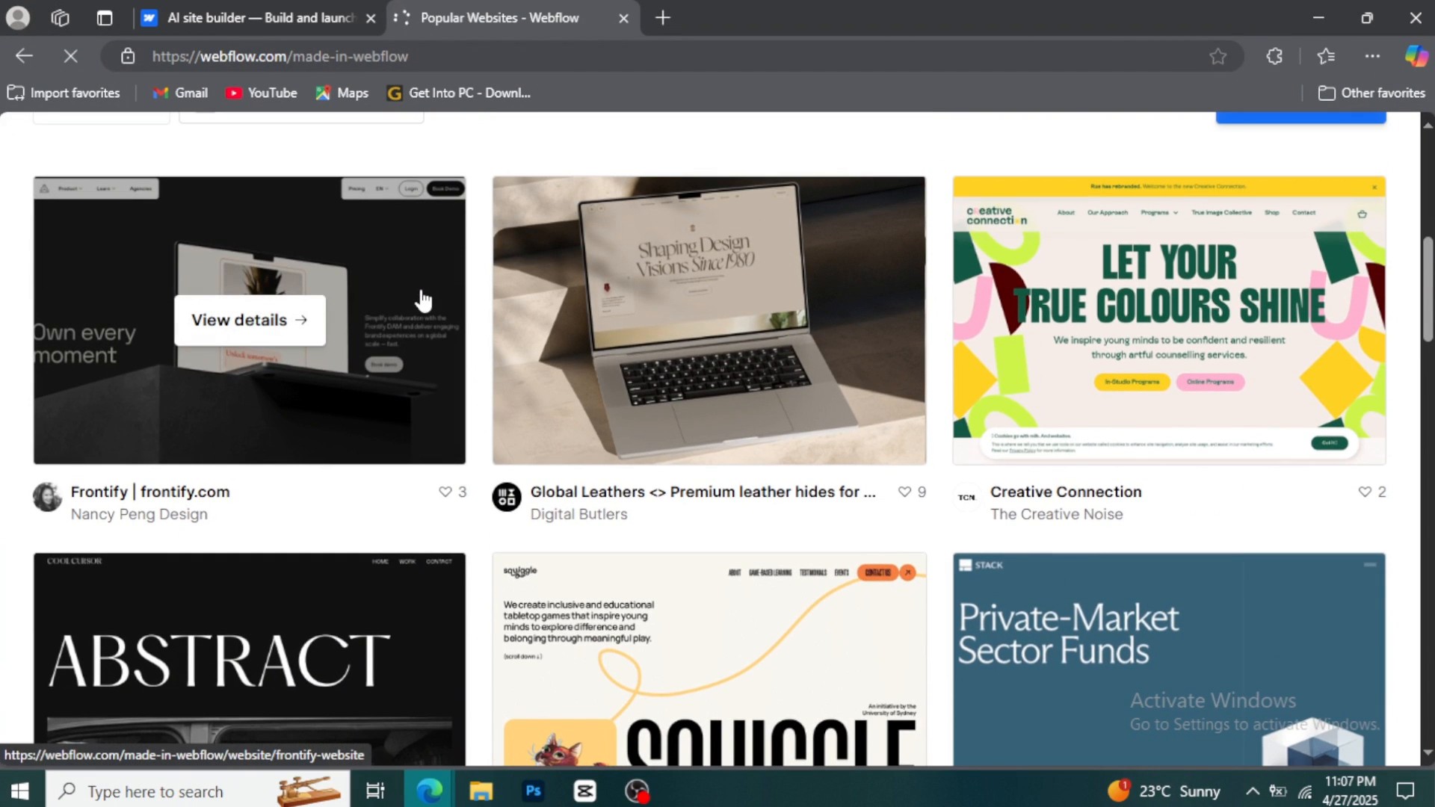
pyautogui.scroll(-2, 422, 299)
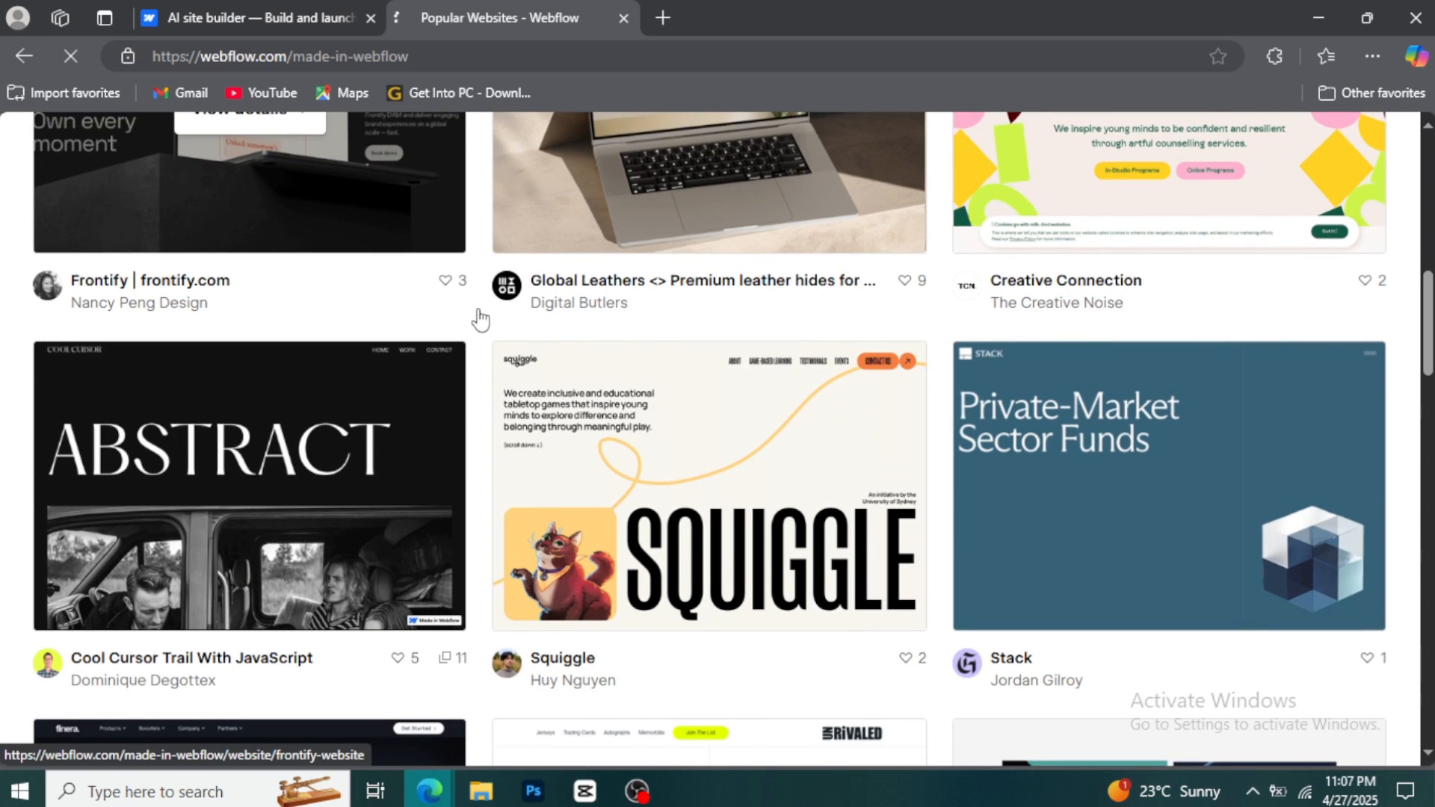
pyautogui.scroll(-2, 481, 320)
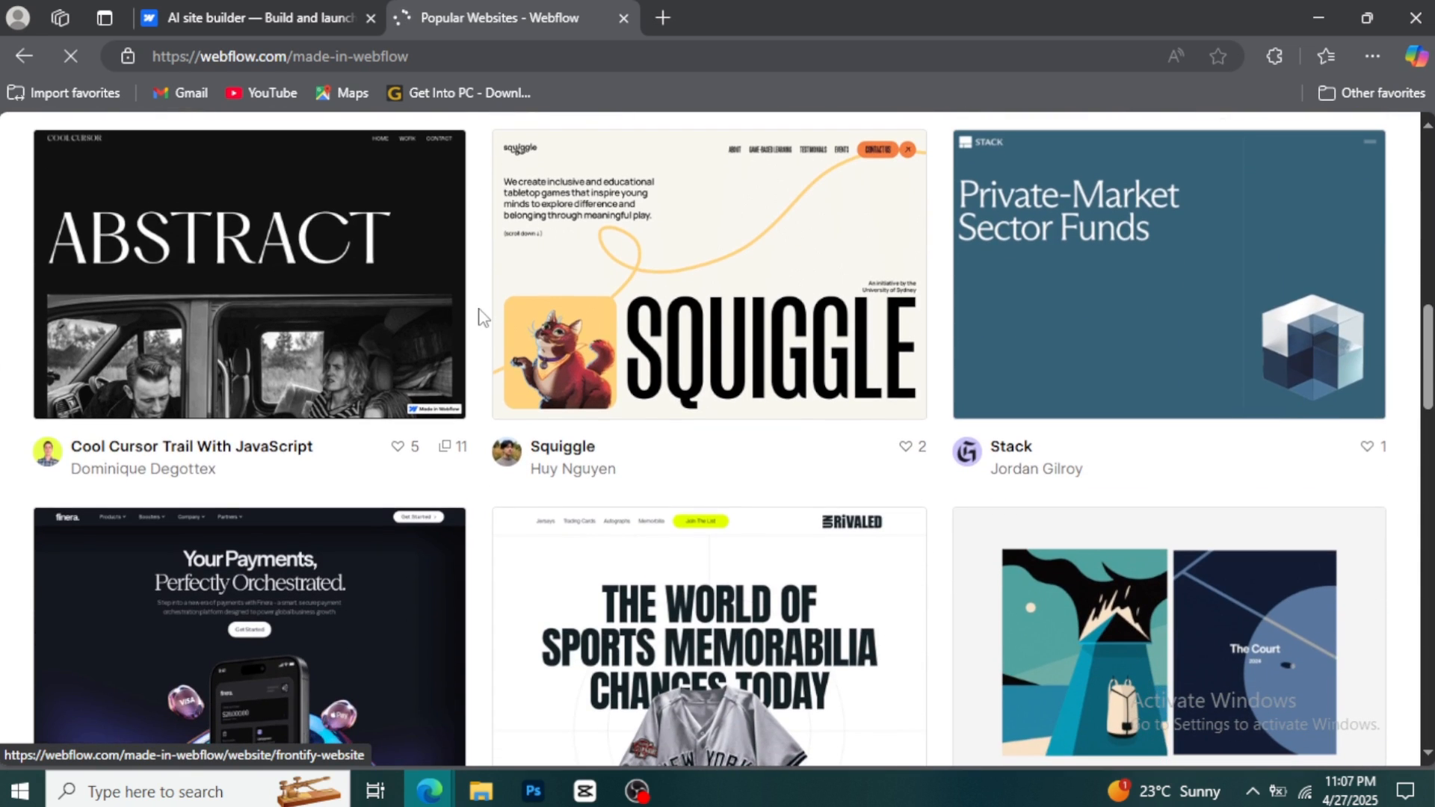
pyautogui.scroll(-2, 481, 320)
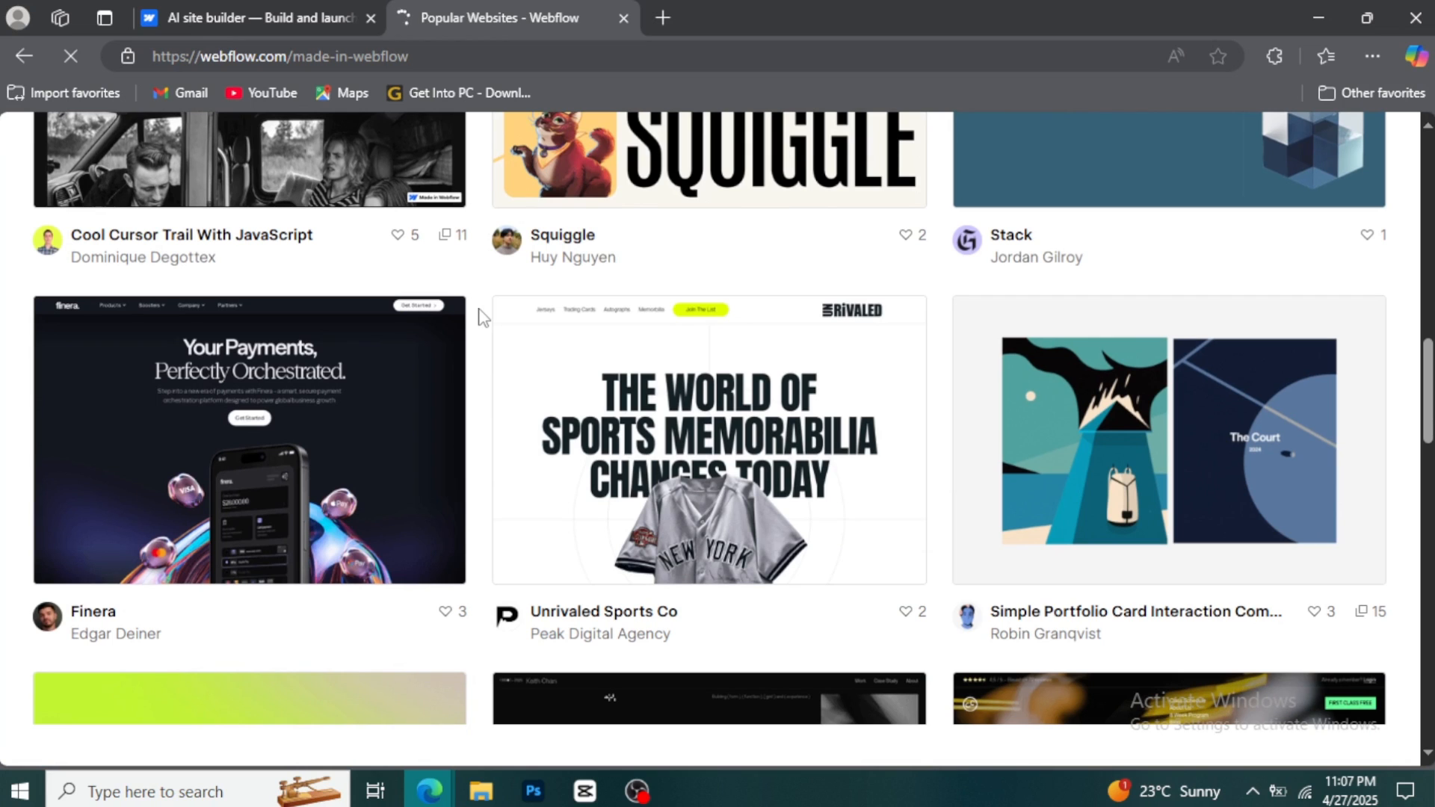
pyautogui.scroll(-1, 481, 320)
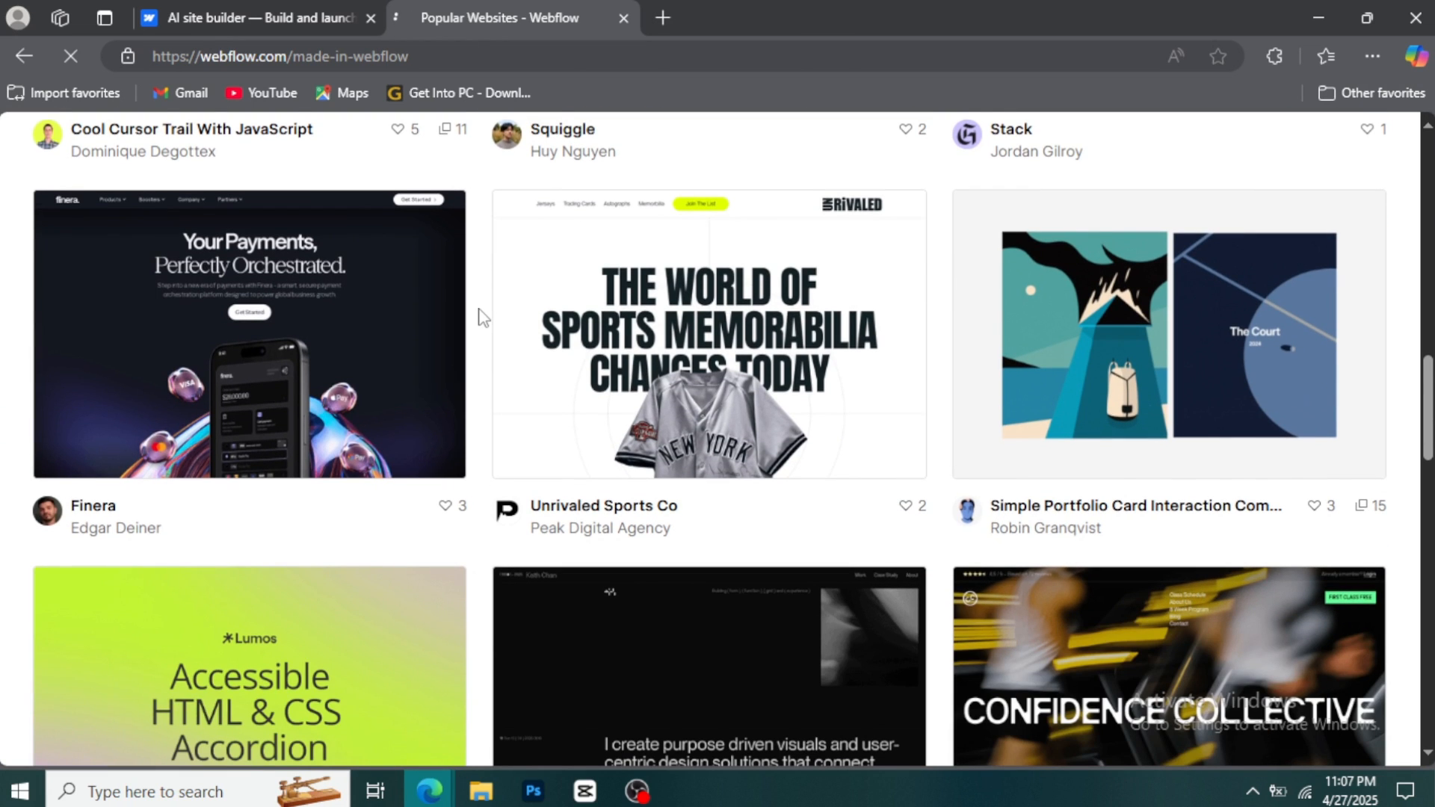
pyautogui.scroll(-1, 482, 317)
pyautogui.scroll(-2, 482, 318)
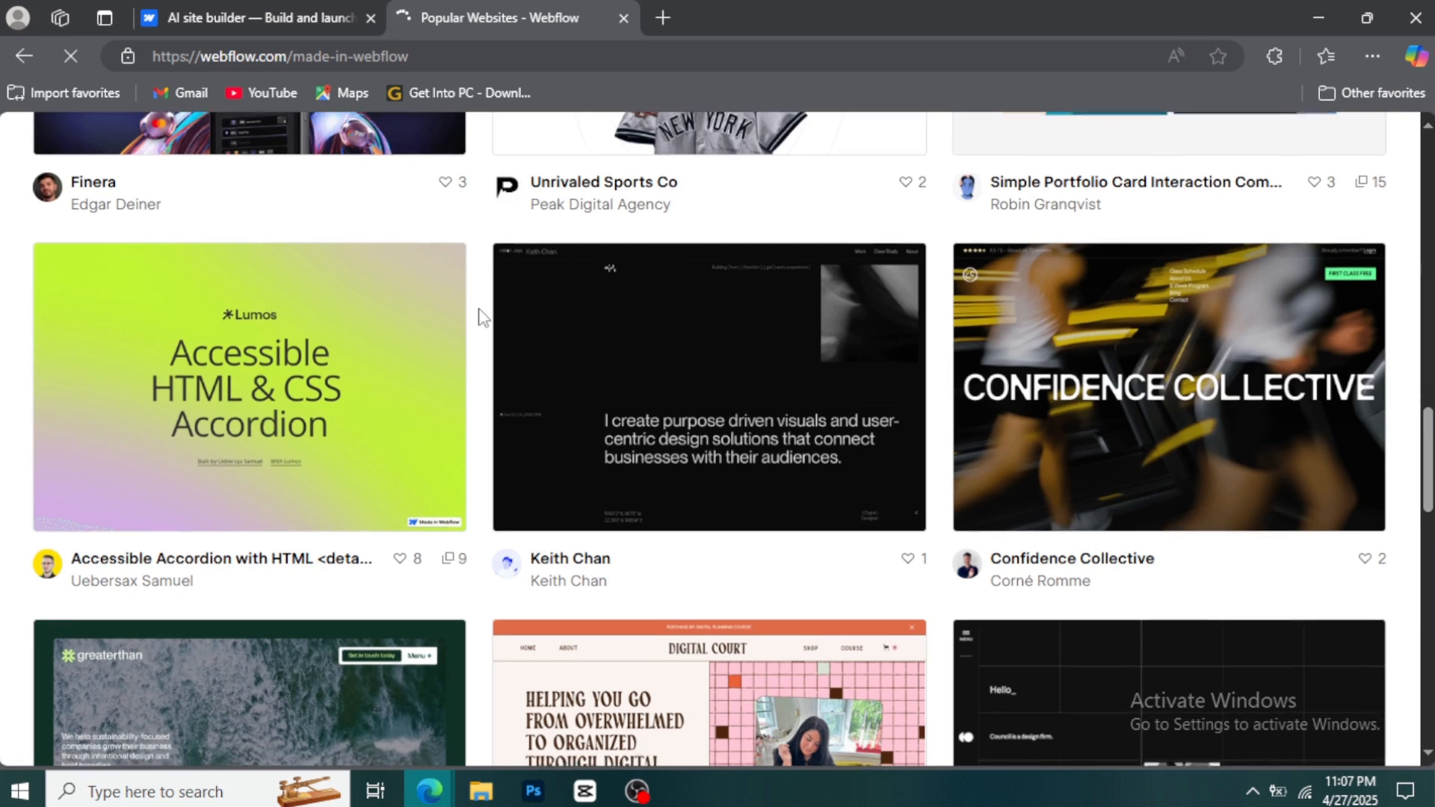
pyautogui.scroll(-1, 482, 317)
pyautogui.scroll(-2, 482, 317)
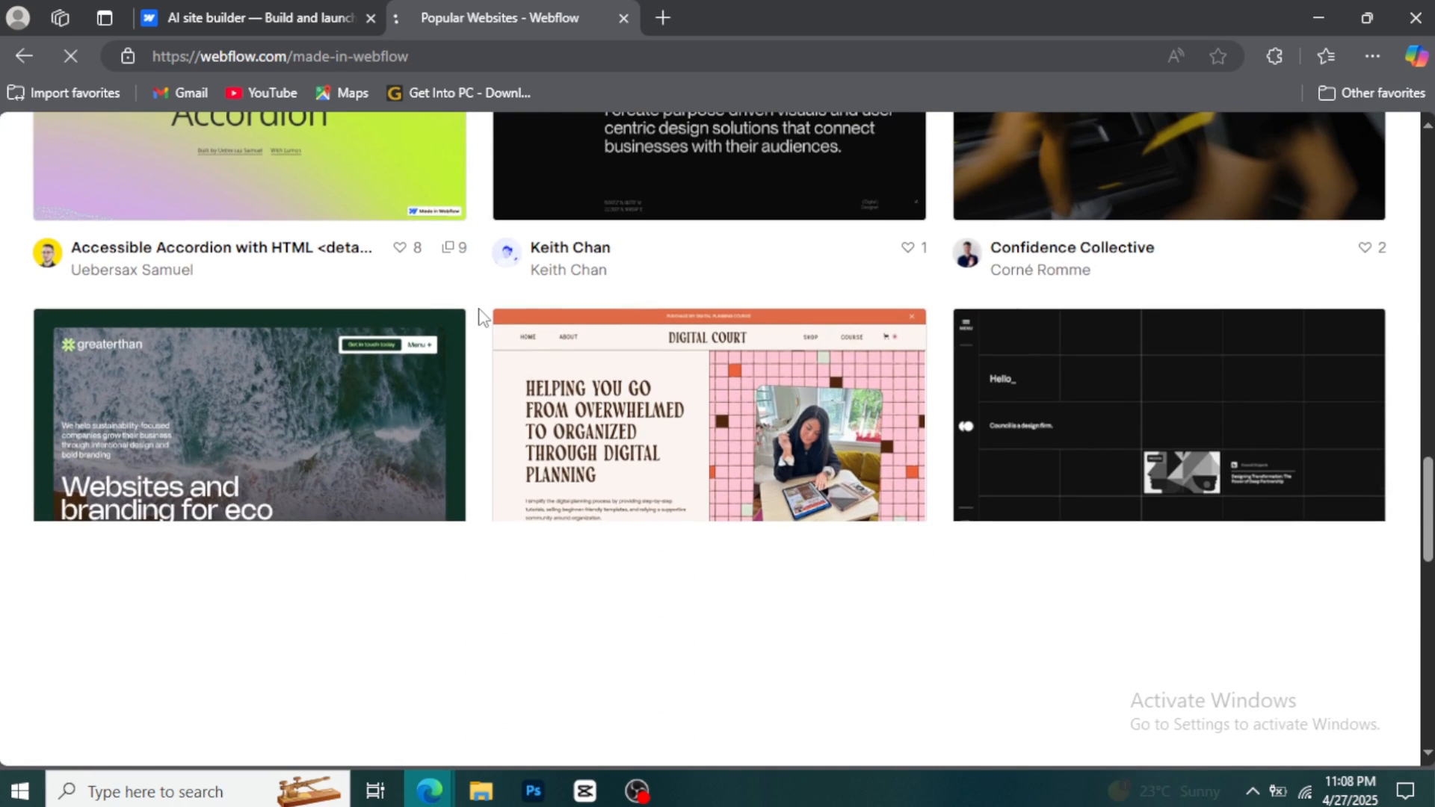
pyautogui.scroll(-2, 483, 318)
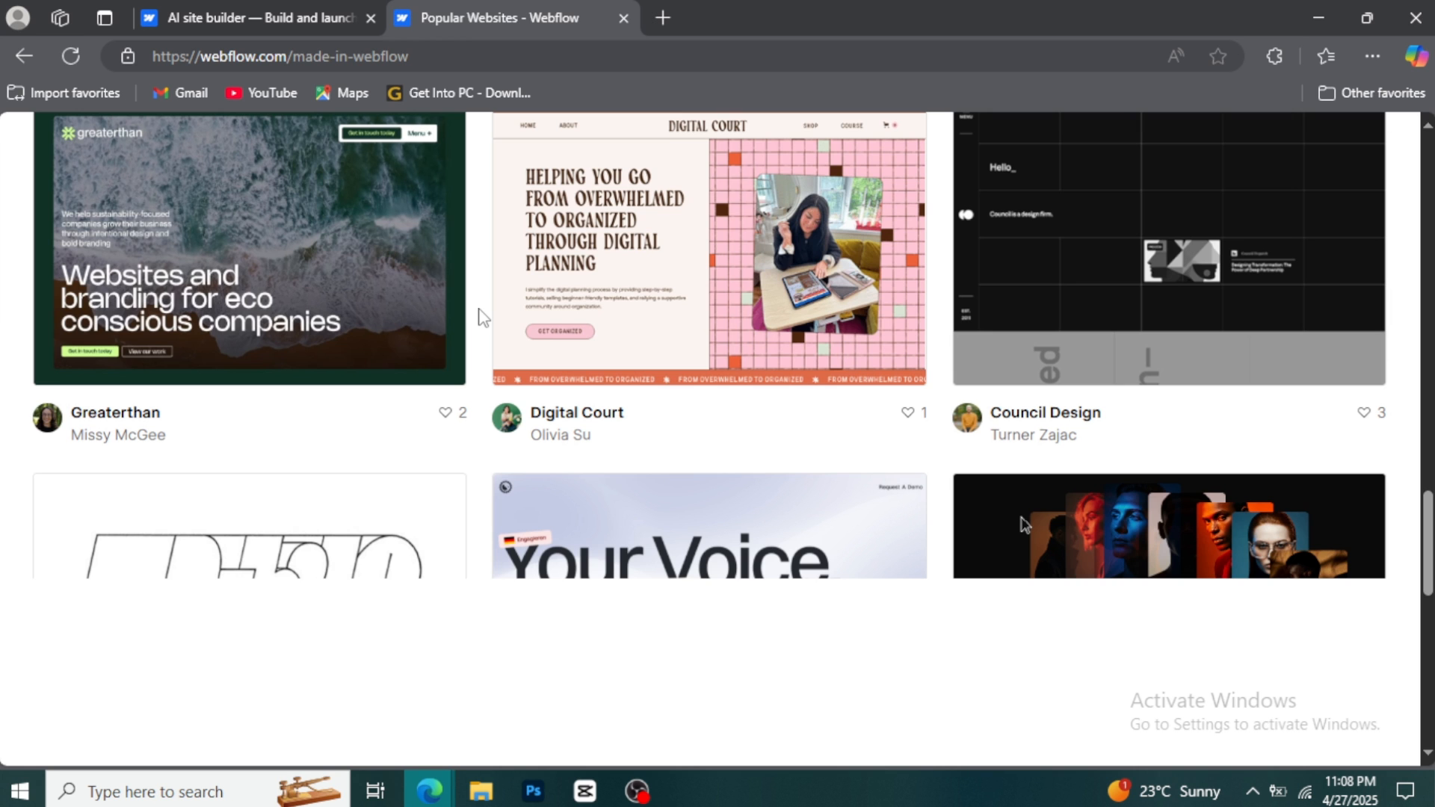
pyautogui.scroll(-1, 483, 317)
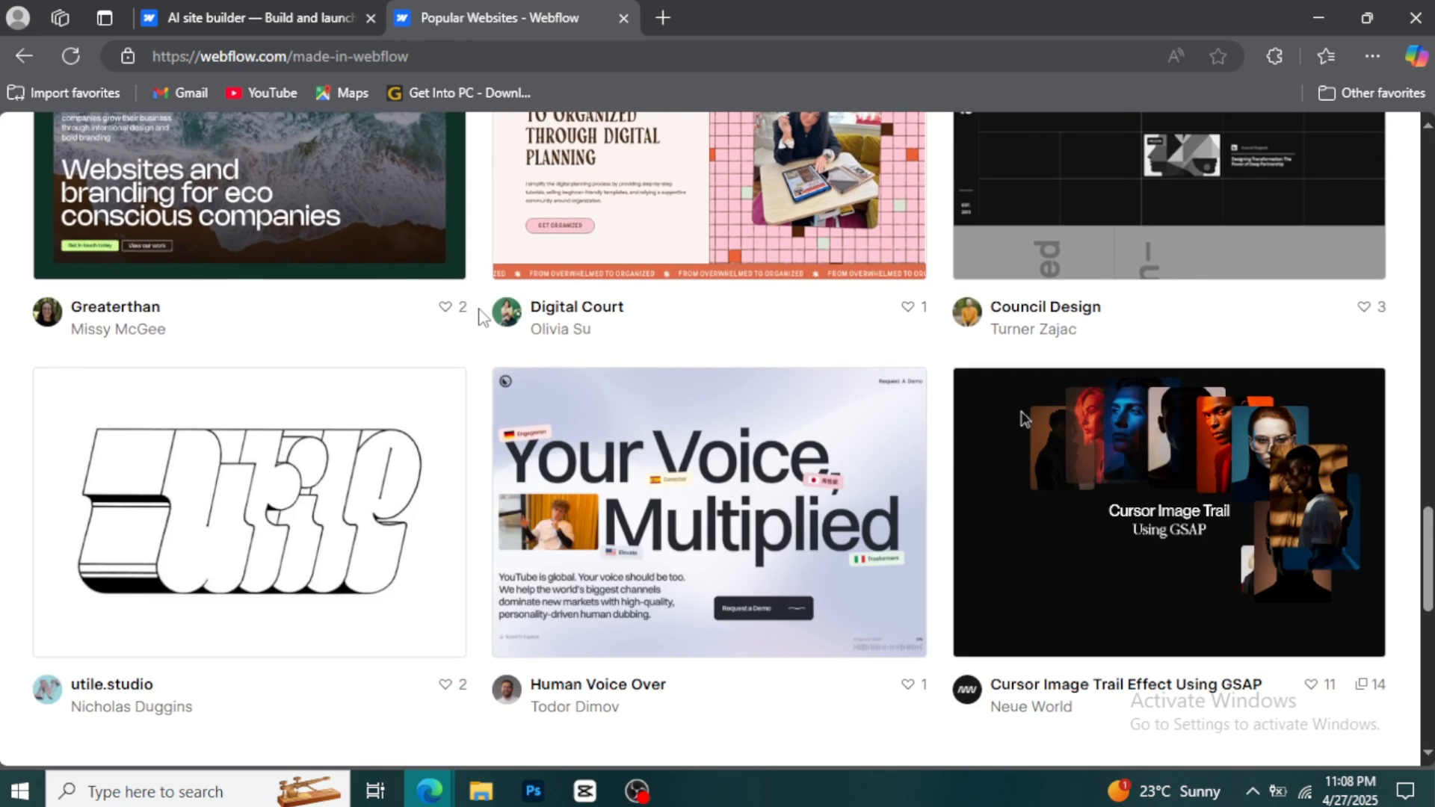
pyautogui.scroll(-2, 482, 318)
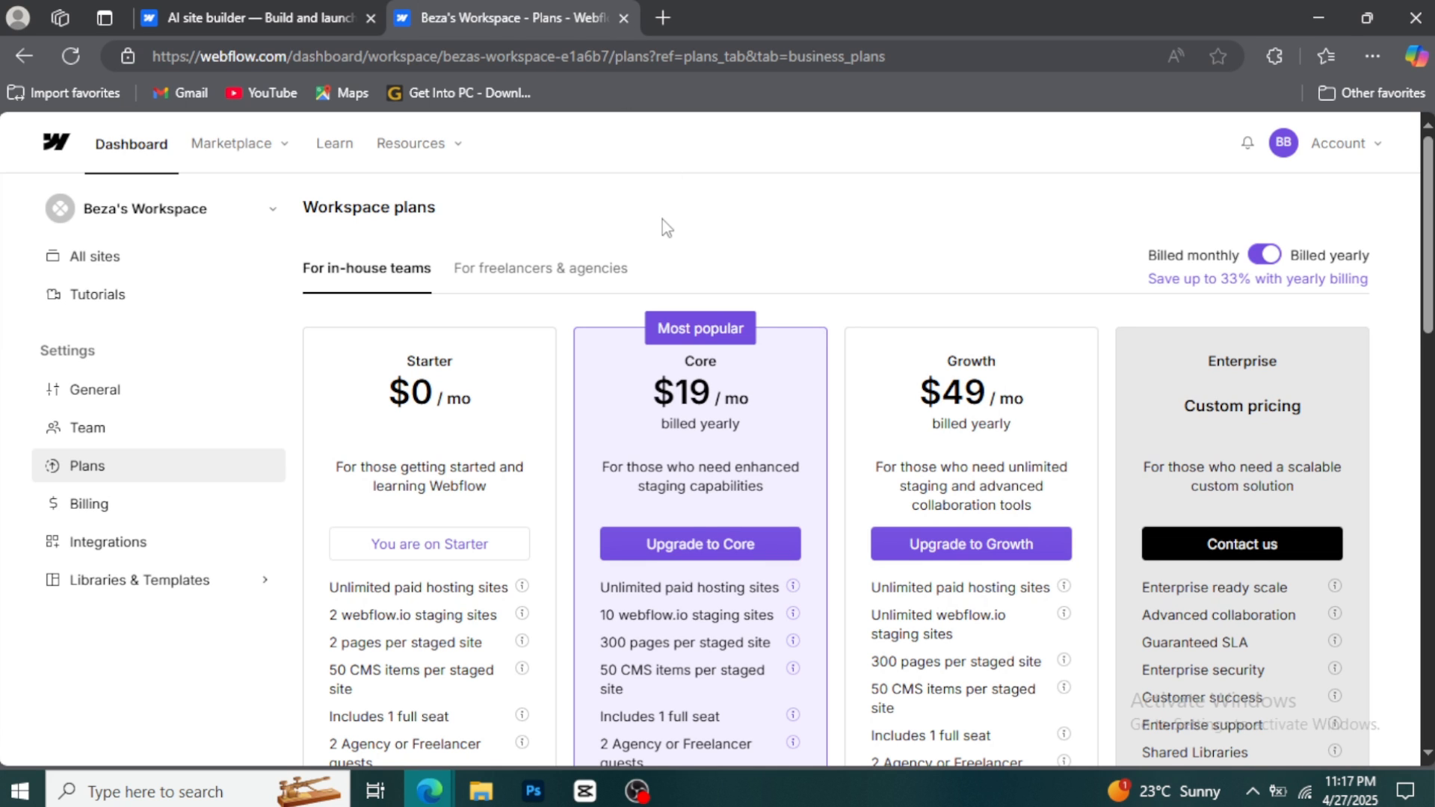
# - Examine the workspace plans for in-house teams, comparing their features and the seat options below them
pyautogui.scroll(-8, 663, 219)
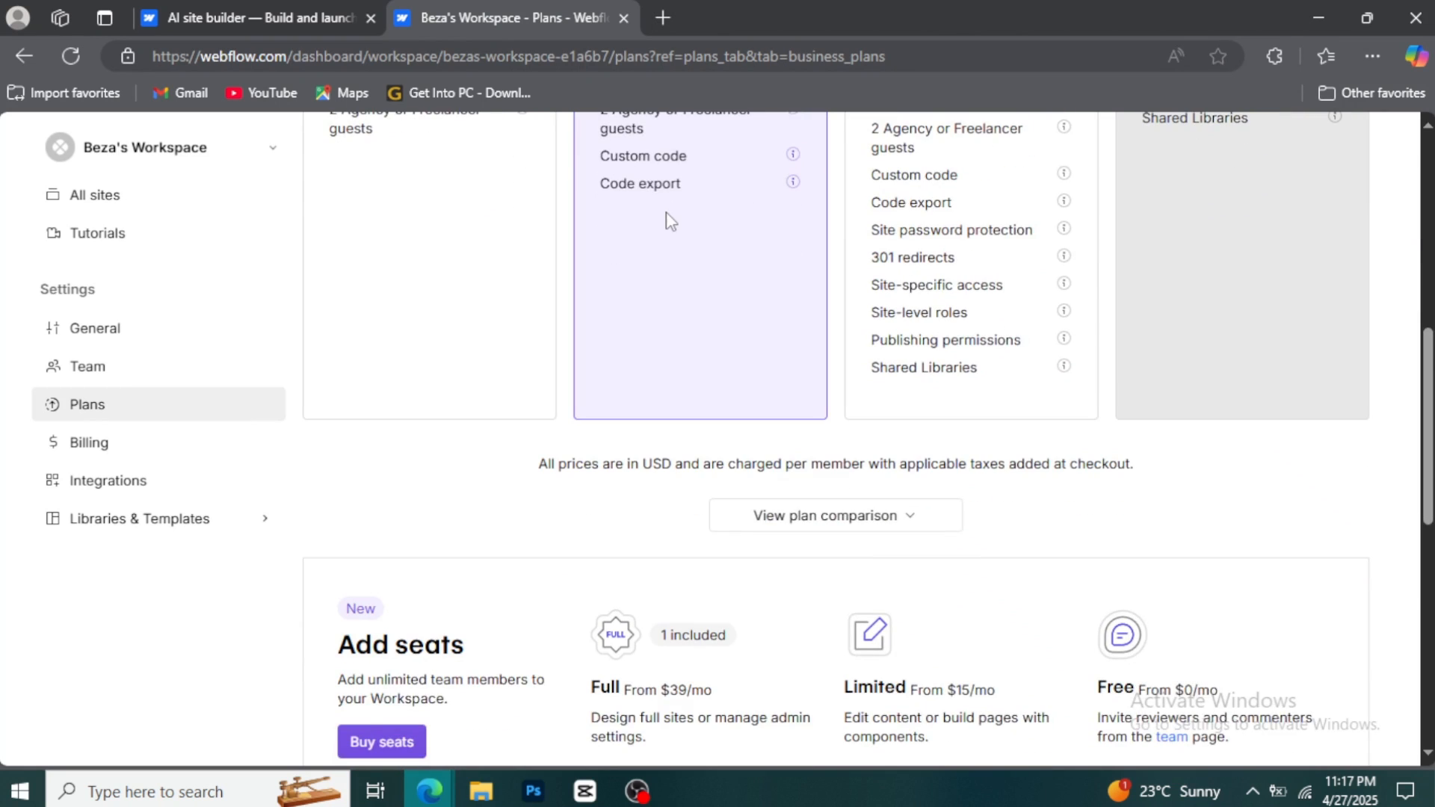
pyautogui.scroll(-2, 671, 221)
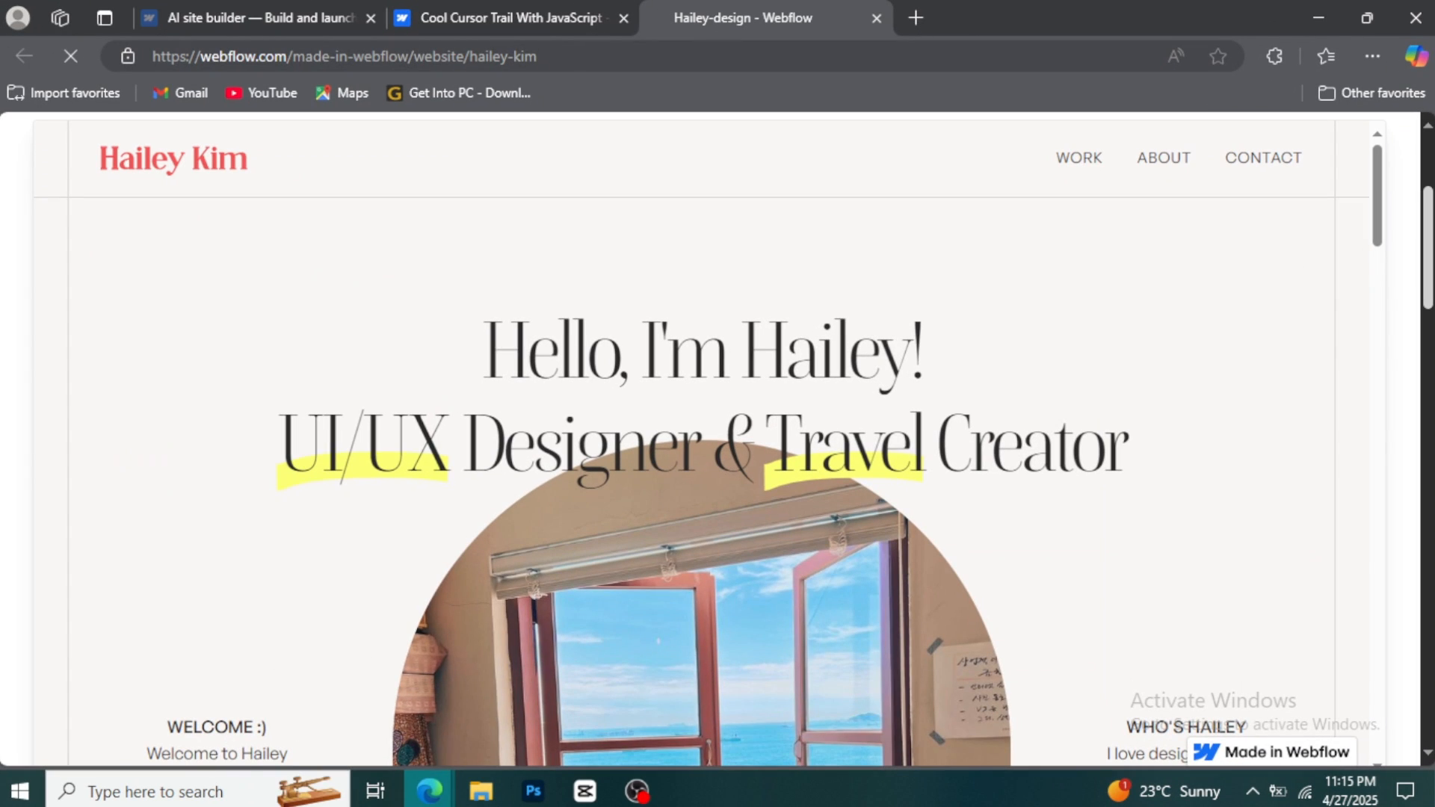
# - Examine the UI/UX designer's portfolio preview from its introduction through the Sushimate, insurance, SmartTrip and Odjibik works
pyautogui.scroll(-10, 1342, 257)
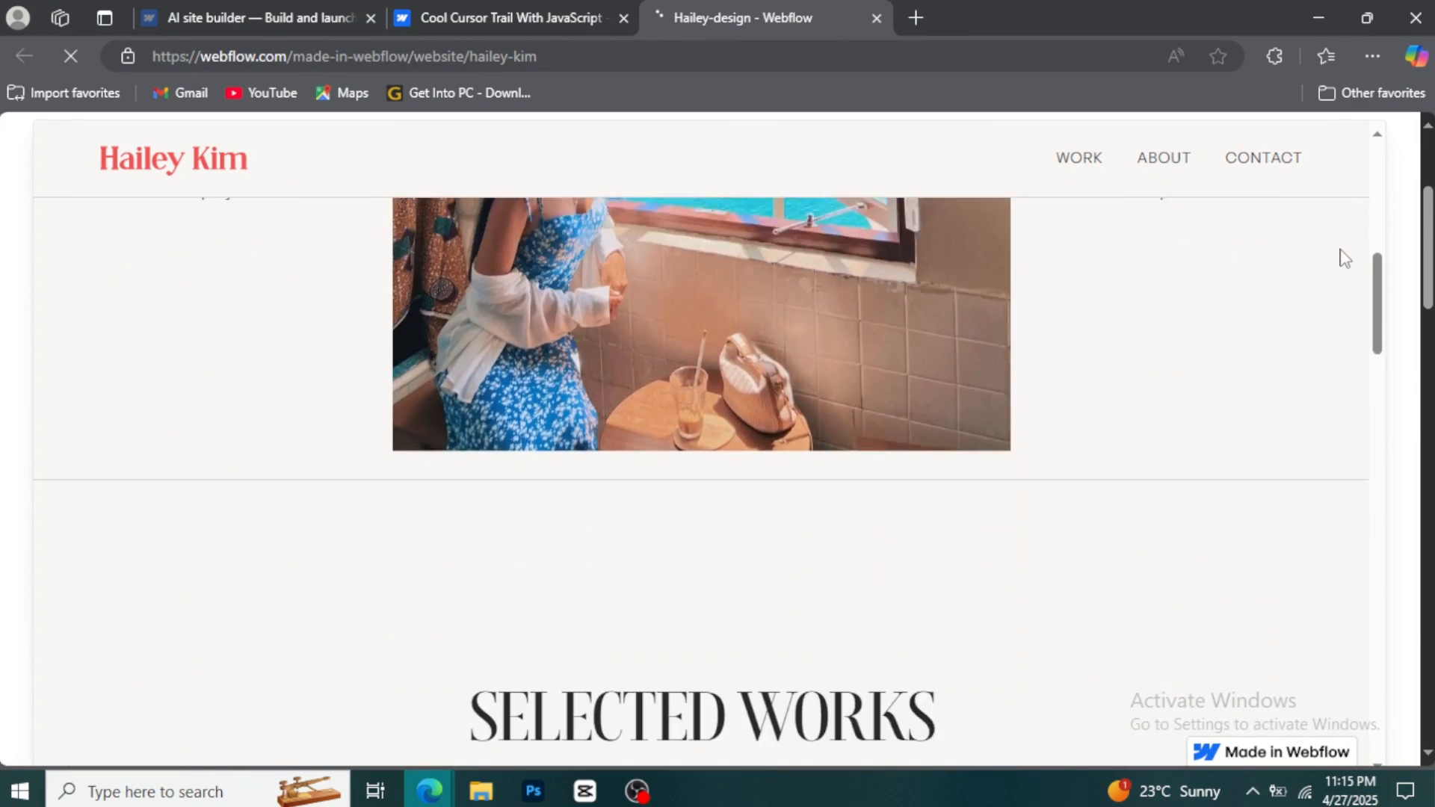
pyautogui.scroll(-5, 1345, 258)
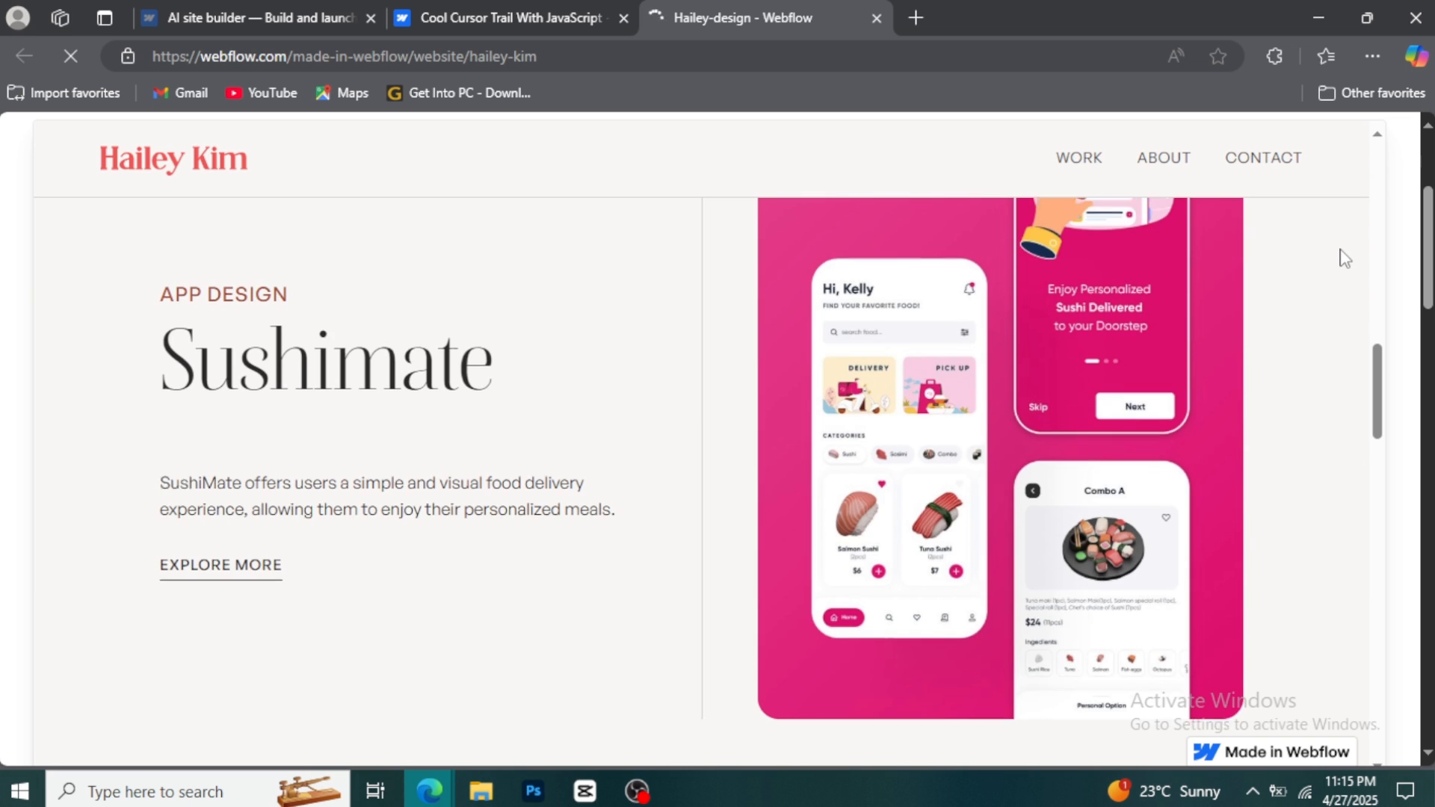
pyautogui.scroll(-3, 1345, 258)
pyautogui.scroll(-7, 1346, 258)
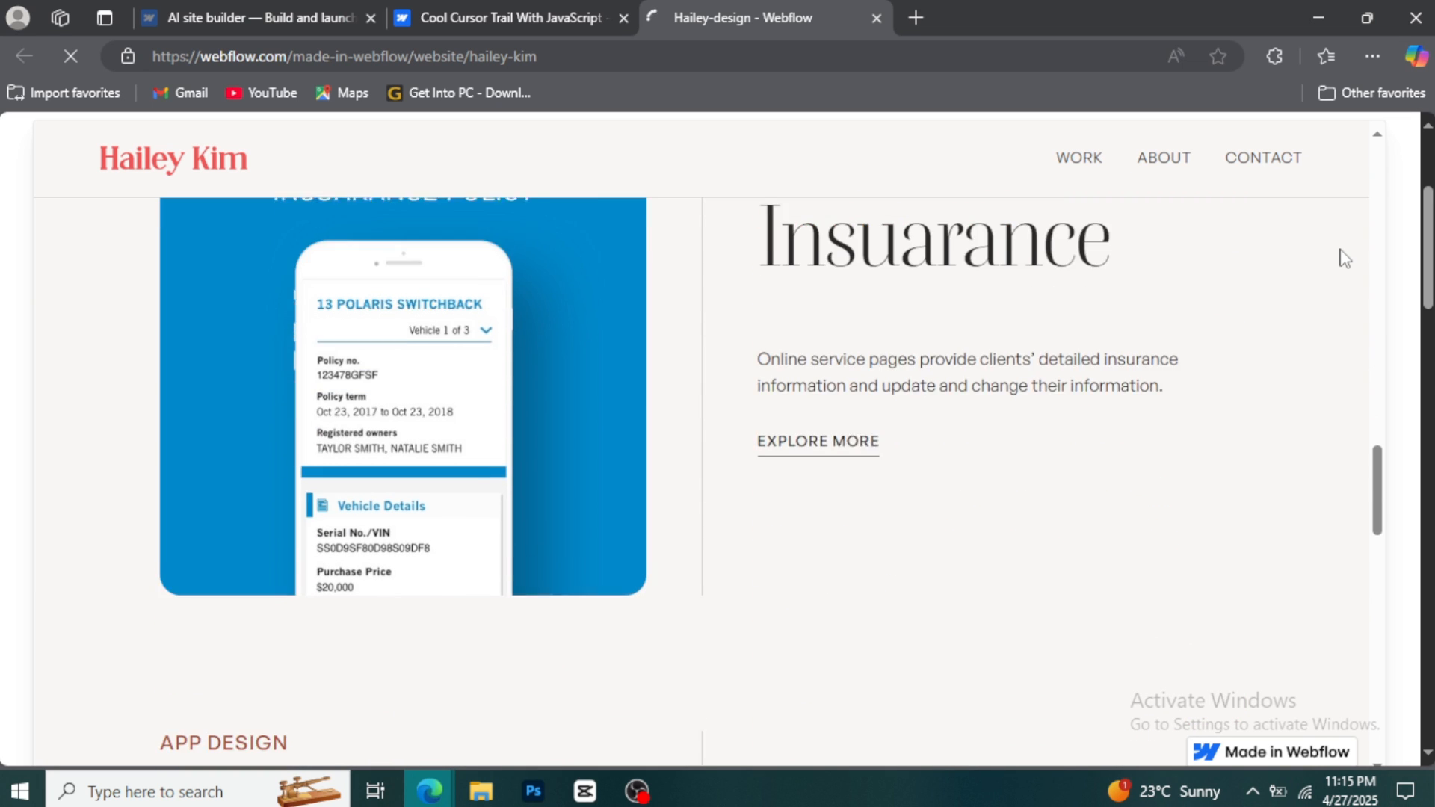
pyautogui.scroll(-8, 1345, 258)
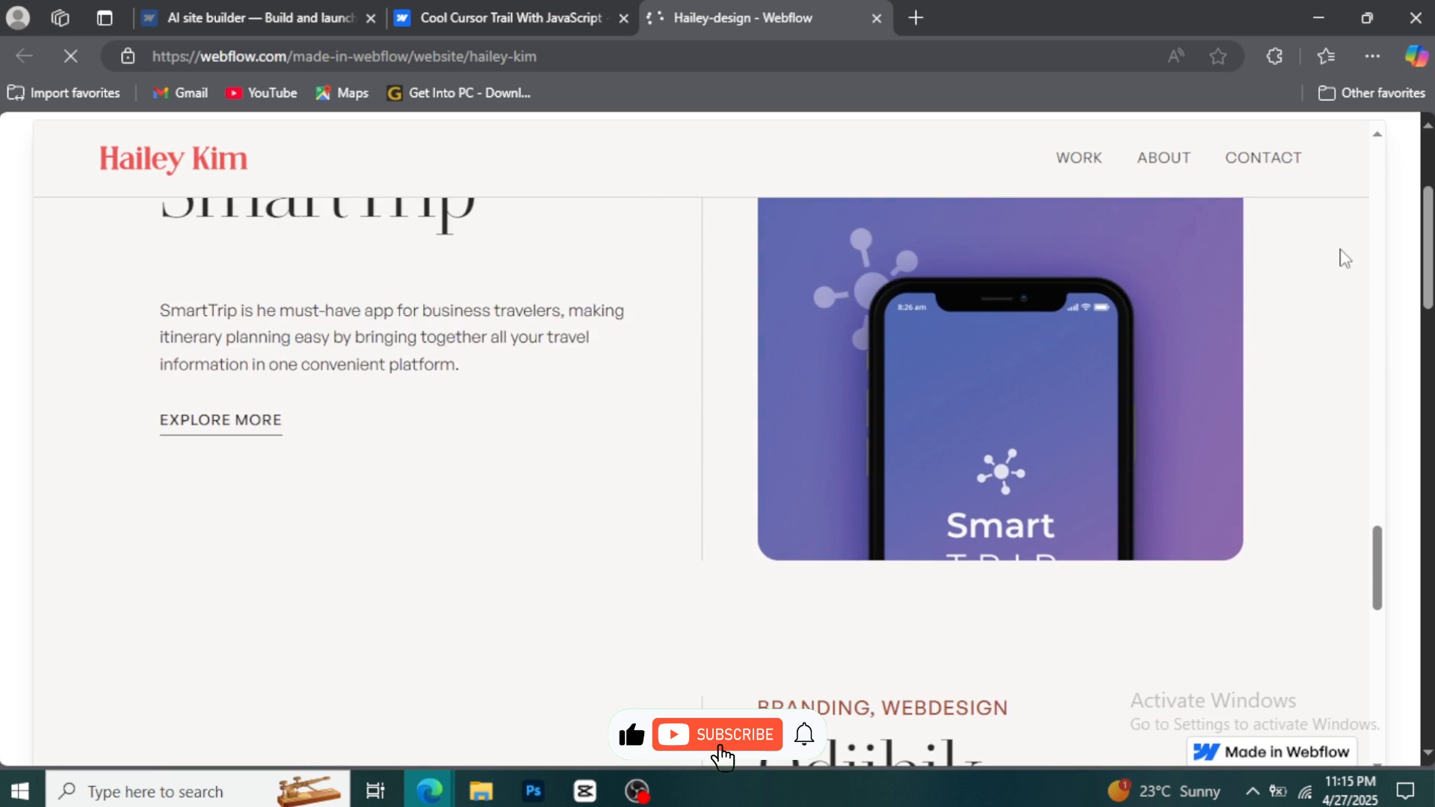
pyautogui.scroll(-2, 1346, 258)
pyautogui.scroll(-5, 1345, 258)
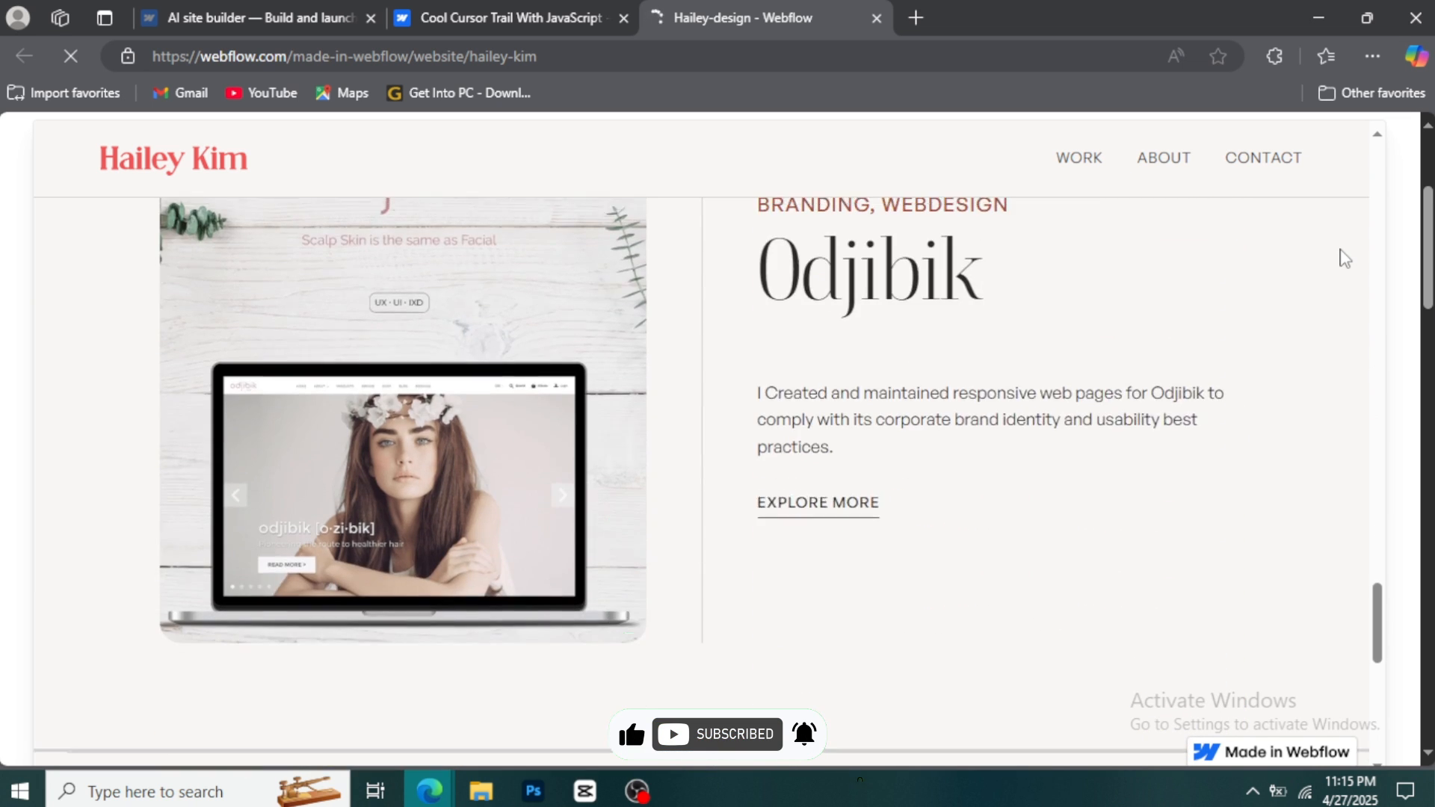